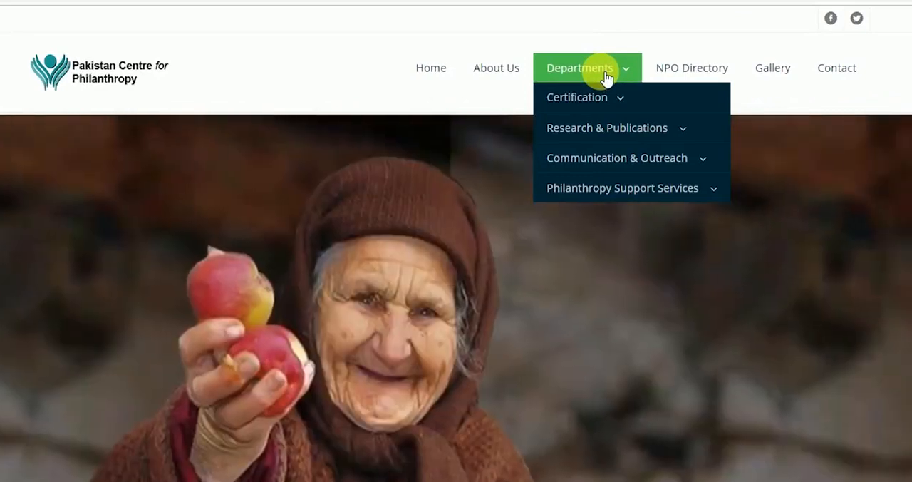
Open the NPO Certification page from the Certification department and go to its online application
mouse_move(603, 97)
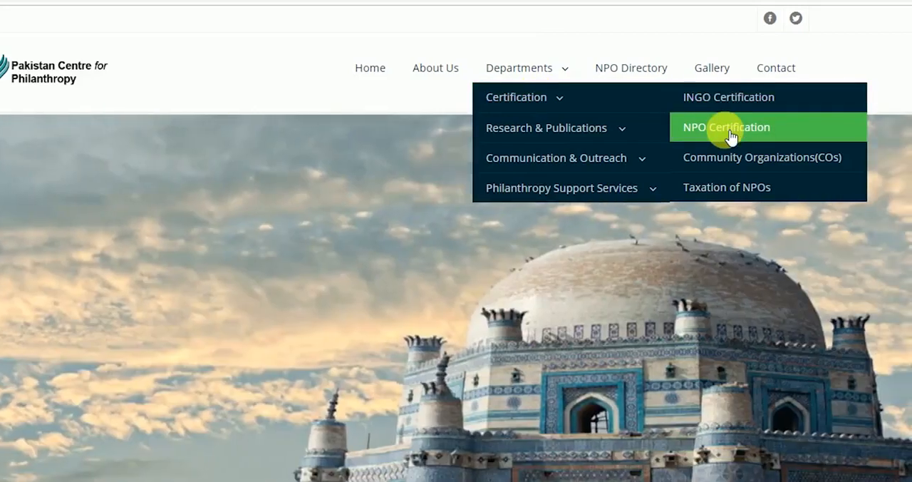
left_click(731, 136)
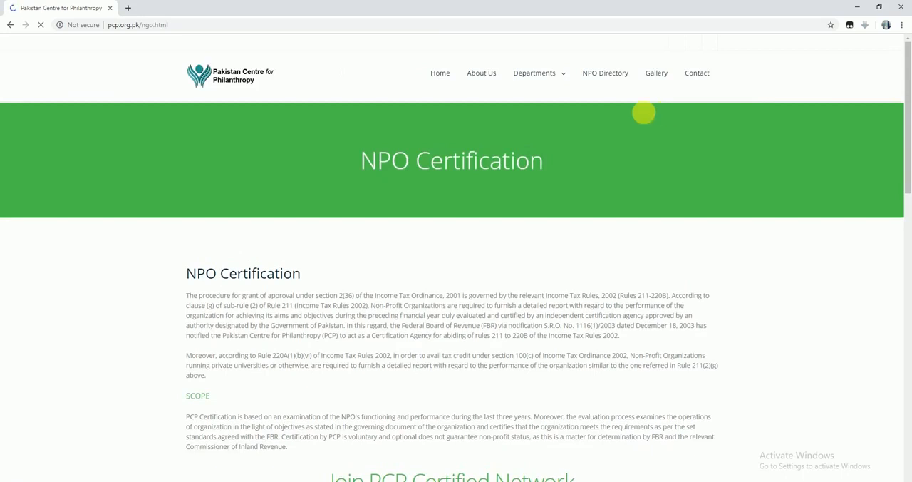
scroll(530, 262, "down", 3)
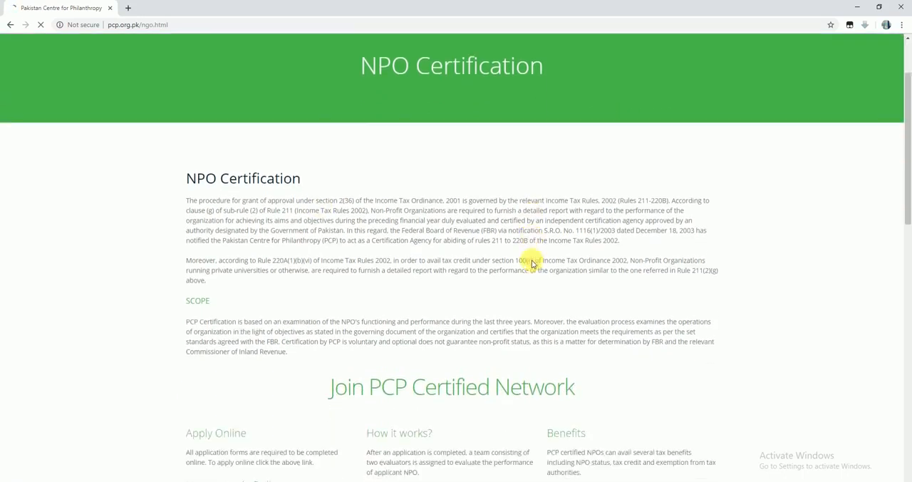
scroll(531, 262, "down", 3)
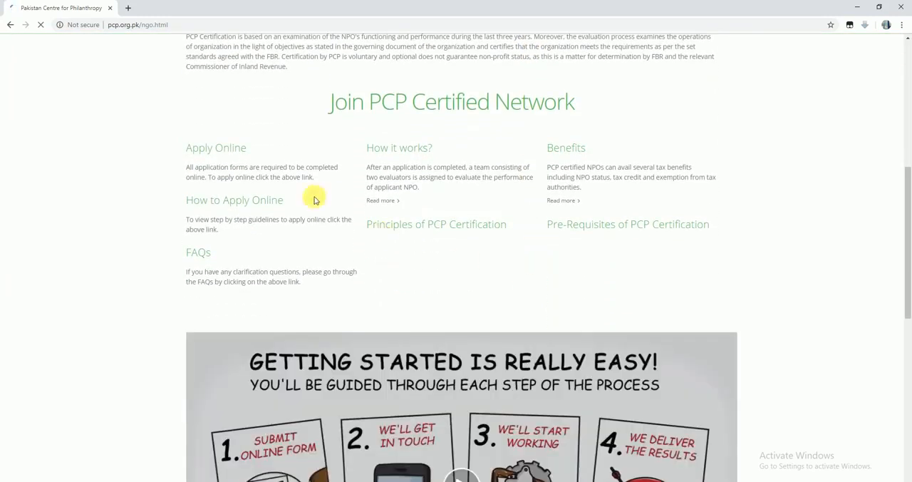
left_click(236, 153)
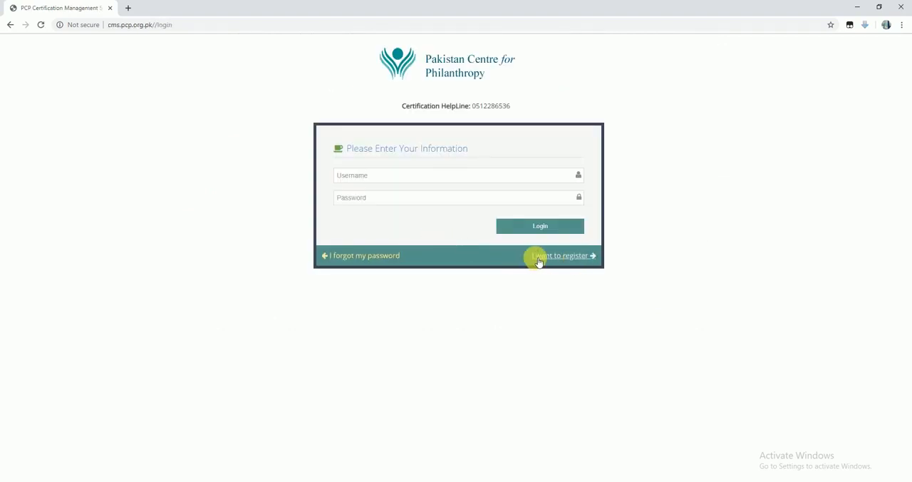
Open the new registration form and enter pcptest as the organisation name
left_click(563, 258)
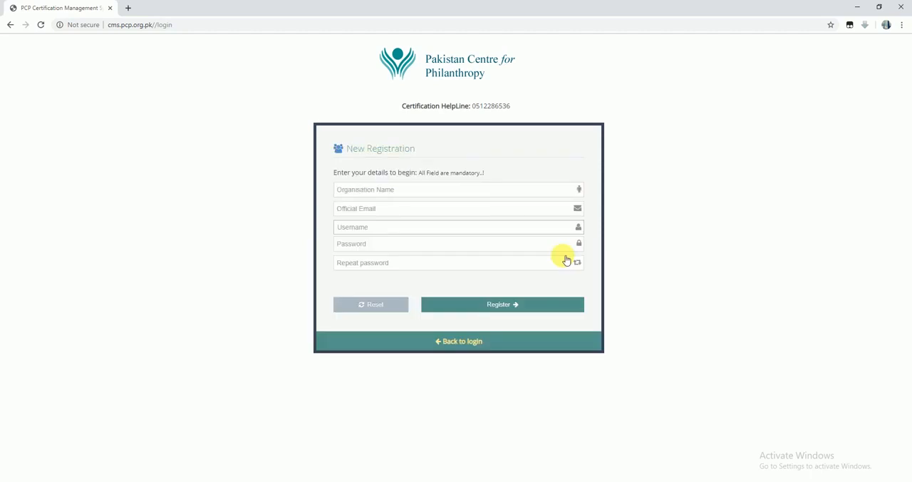
left_click(404, 190)
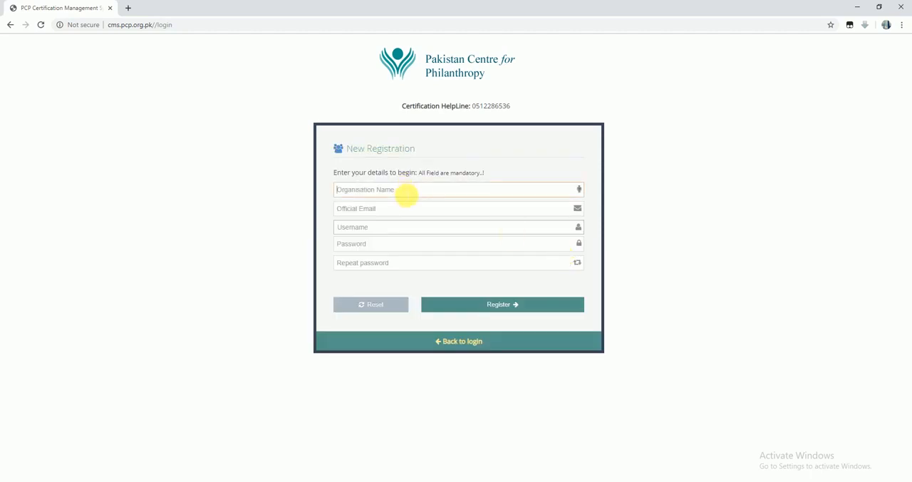
type("p")
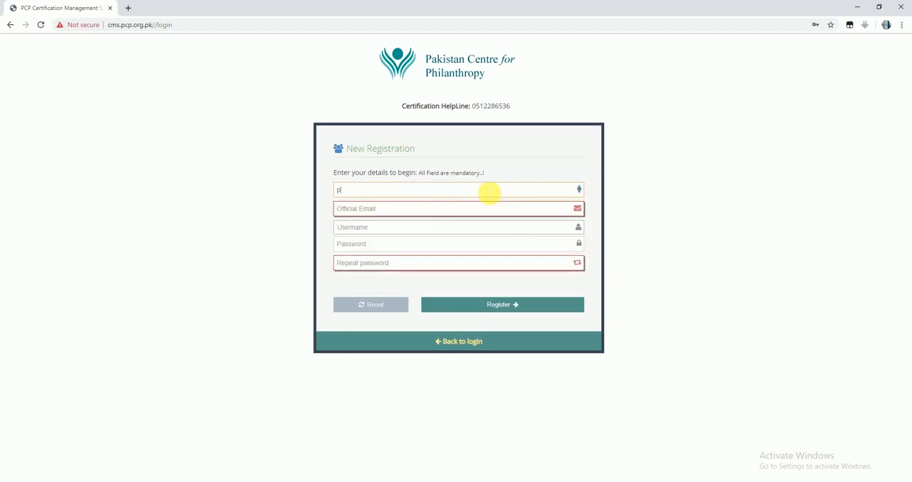
type("cptest")
key("Tab")
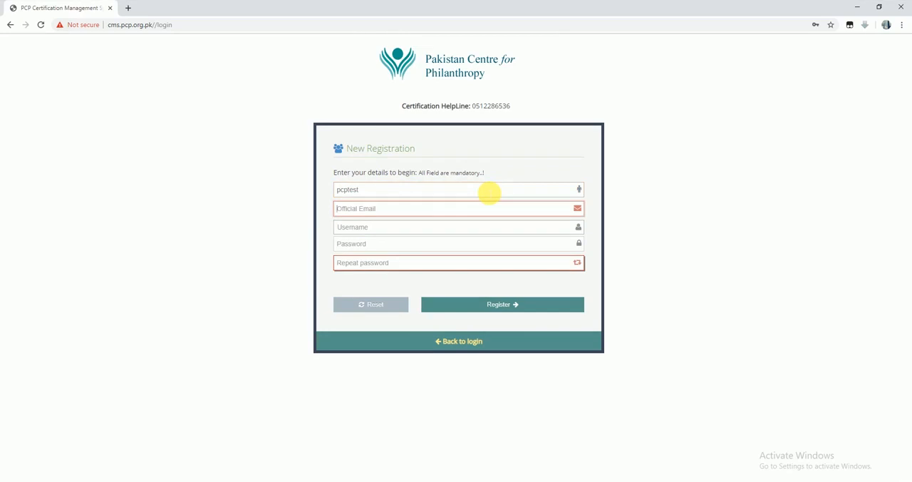
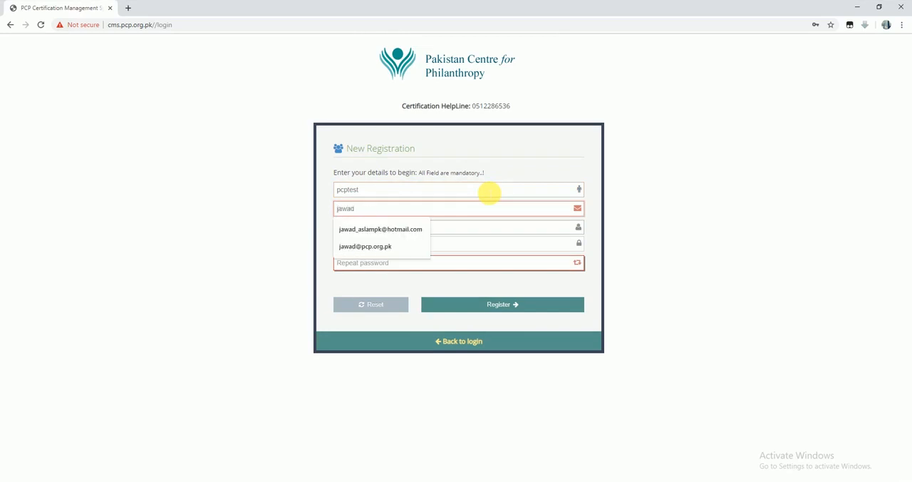
Fill in the organisation's official e-mail and set the username to pcptest
key("Down")
key("Down")
key("Return")
left_click(411, 230)
type("pcptest")
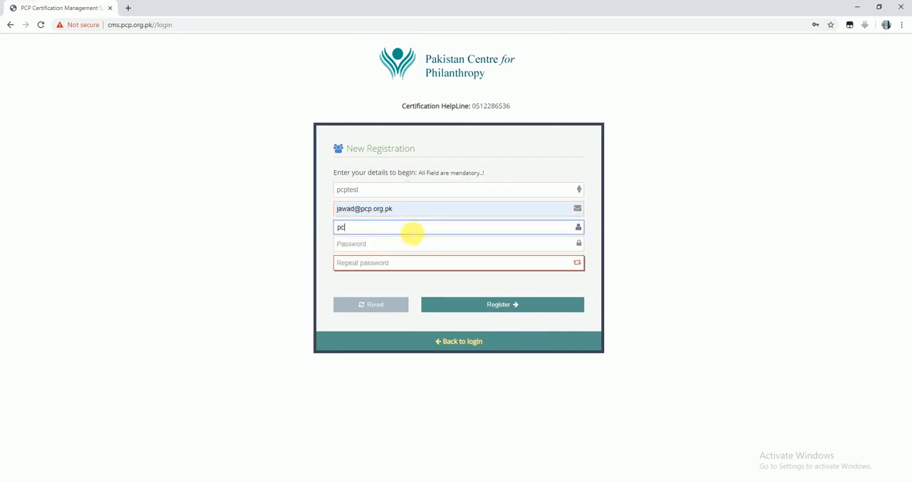
Enter the account password, repeat it and submit the registration
key("Tab")
type("123456")
key("Tab")
type("123456")
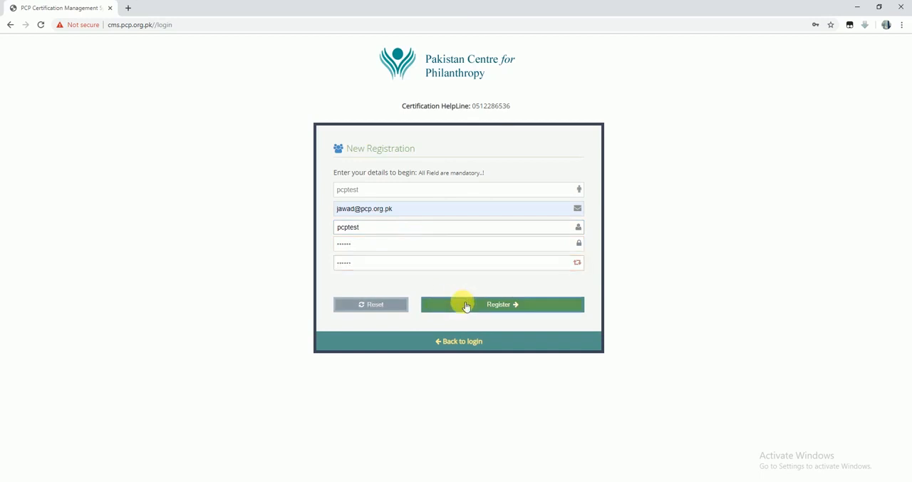
left_click(461, 303)
left_click_drag(344, 178, 538, 189)
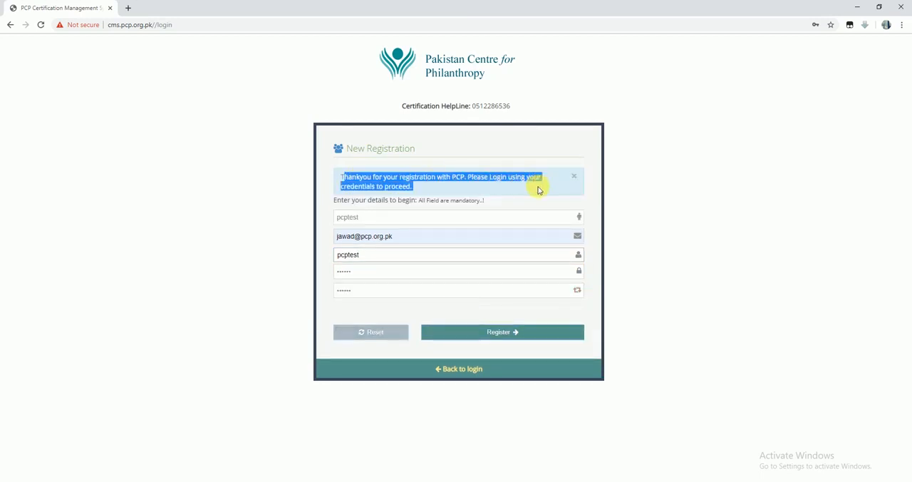
left_click(646, 285)
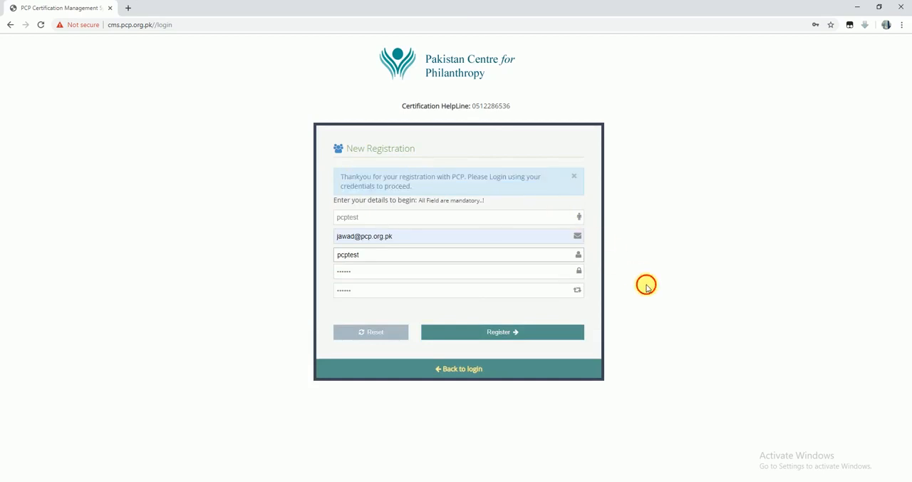
Return to the login form and log in as pcptest with the account password
left_click(468, 371)
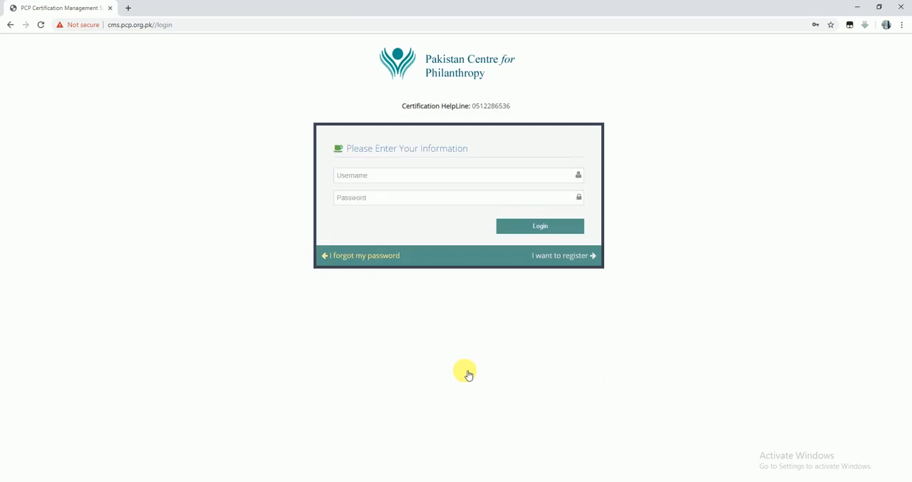
left_click(389, 178)
type("pcptest")
key("Tab")
type("******")
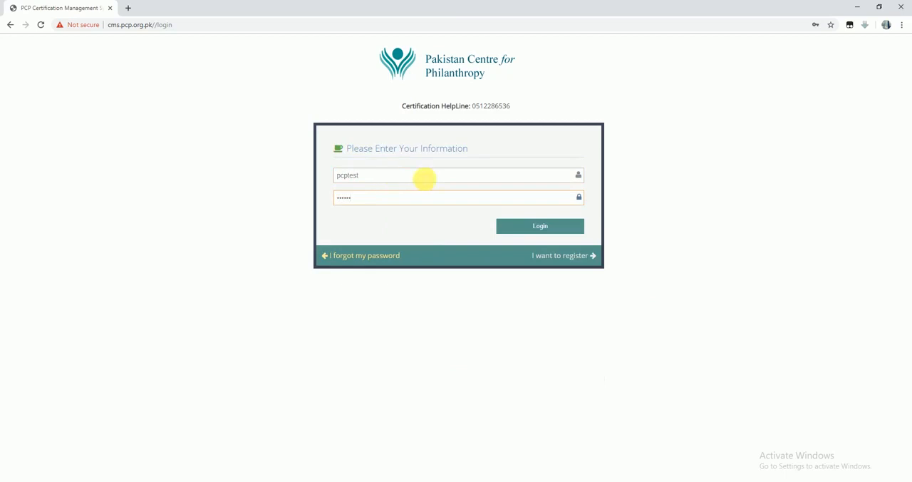
left_click(525, 228)
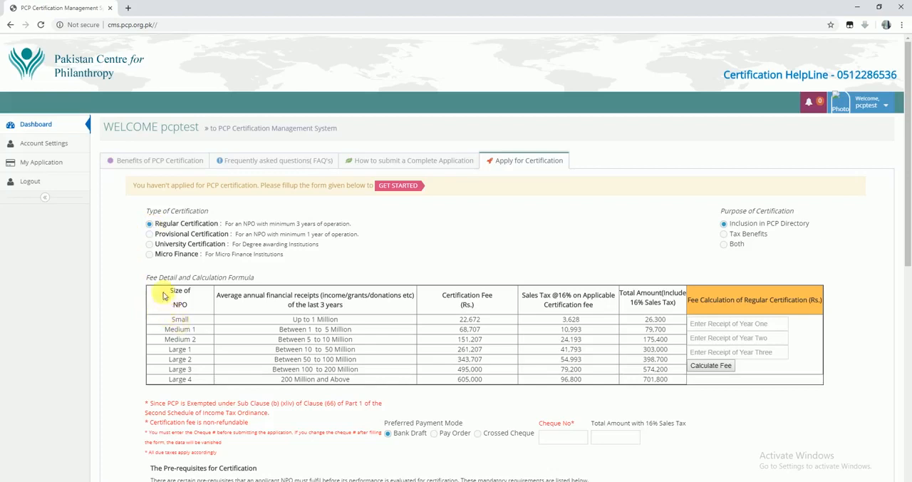
View the fee tables for Provisional, University and Micro Finance certification, and go back to Regular Certification
left_click(150, 235)
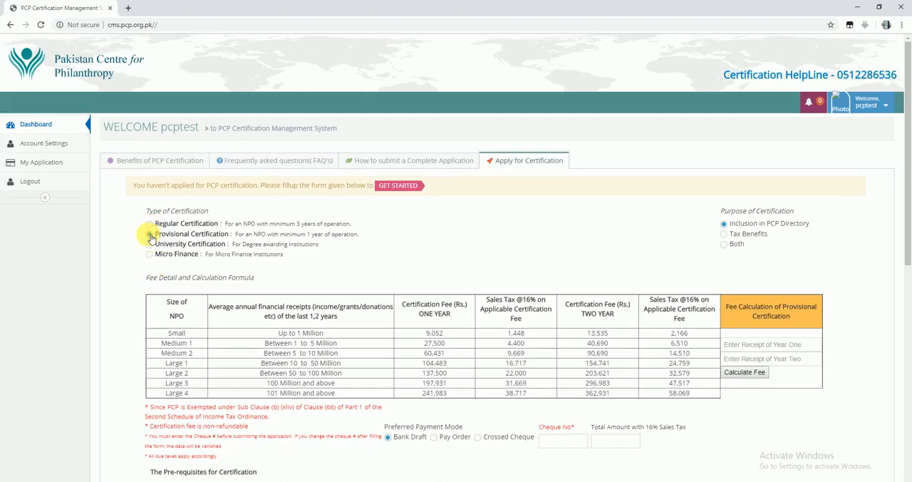
left_click(149, 245)
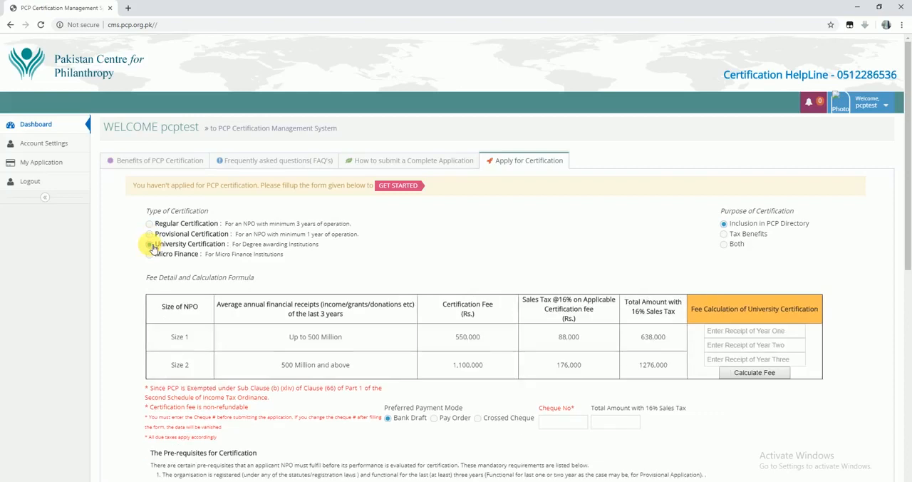
left_click(150, 255)
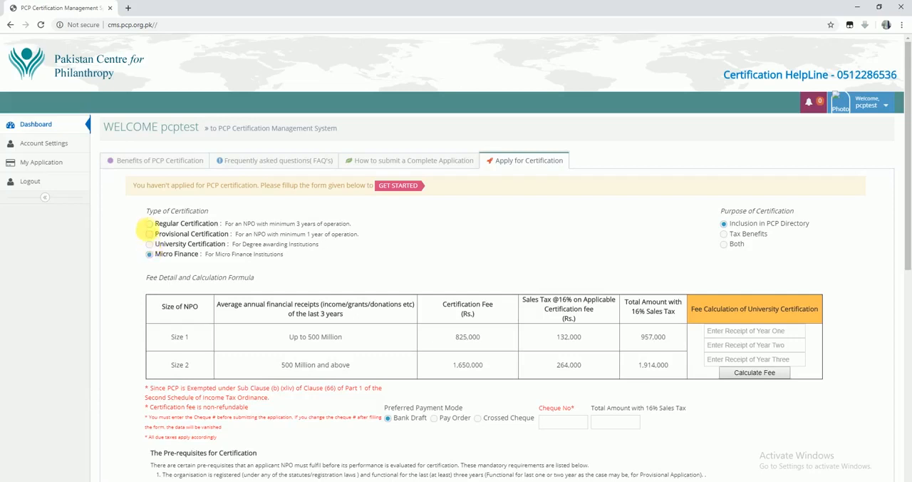
left_click(150, 224)
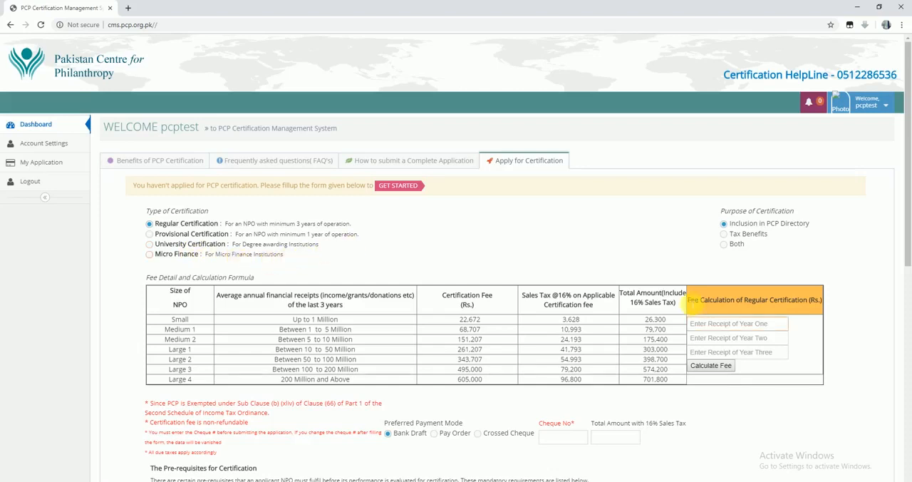
Calculate the Regular Certification fee from yearly receipts of 5252545, 4585548 and 548548547, and fill in the cheque number
left_click_drag(689, 303, 803, 302)
left_click(728, 324)
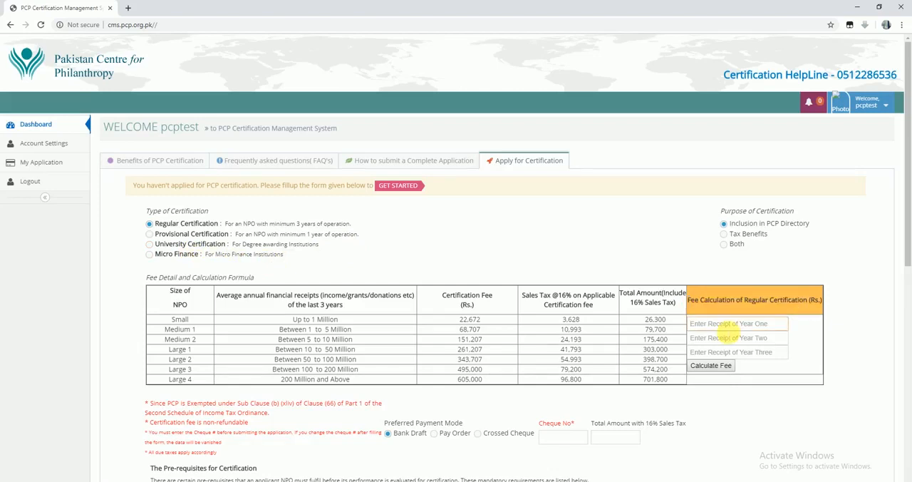
type("5252545")
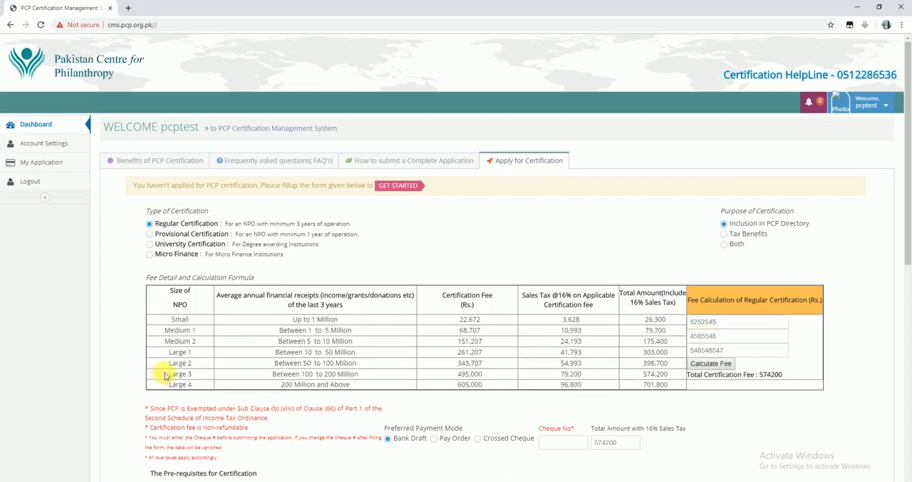
left_click_drag(163, 373, 669, 376)
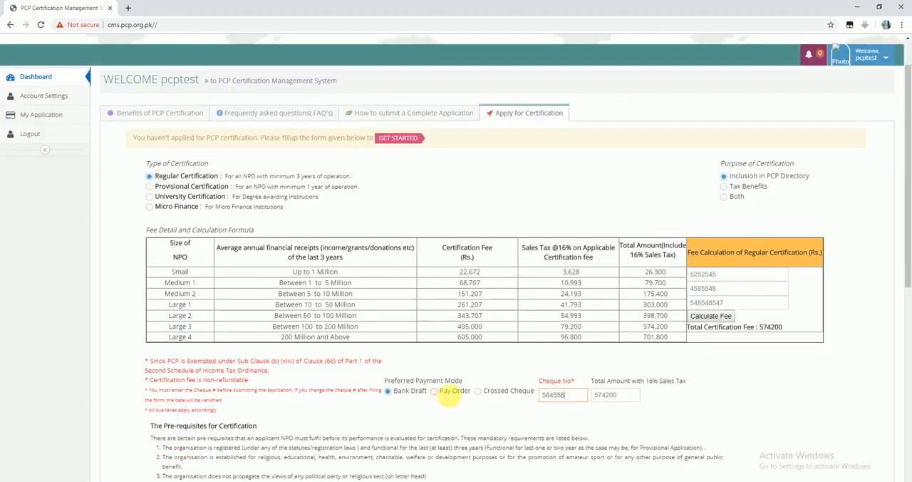
Declare with Yes that the NPO qualifies for the certification pre-requisites, and save and confirm the request
scroll(470, 393, "down", 3)
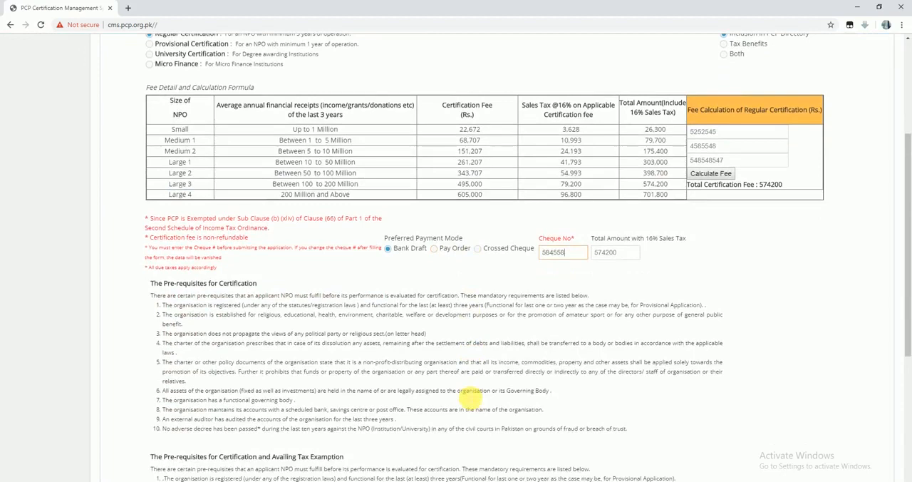
scroll(442, 396, "down", 2)
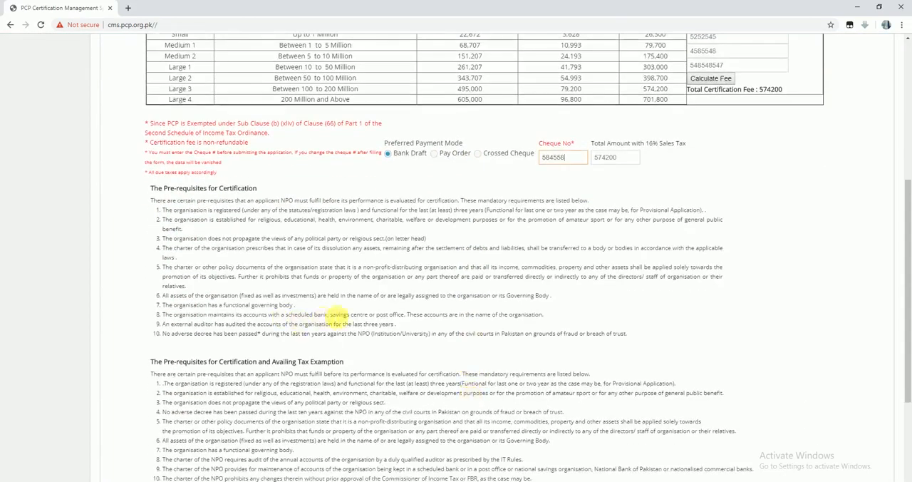
scroll(339, 317, "down", 3)
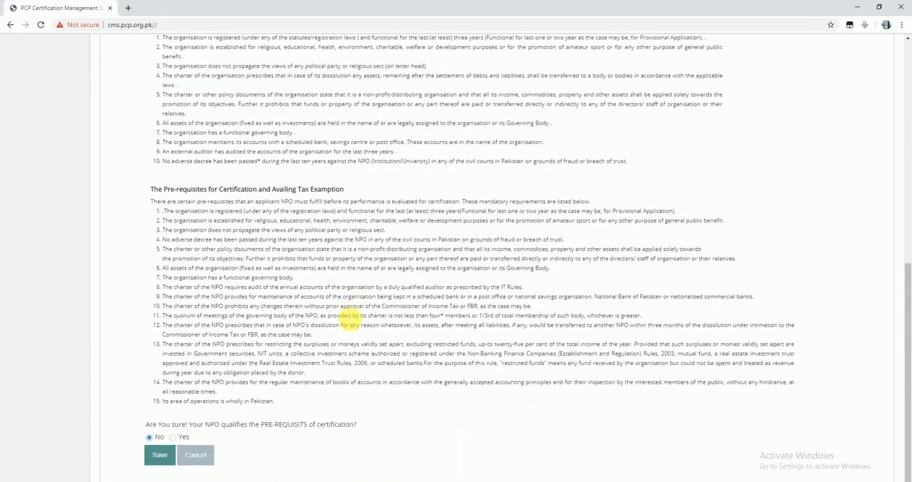
scroll(349, 319, "up", 1)
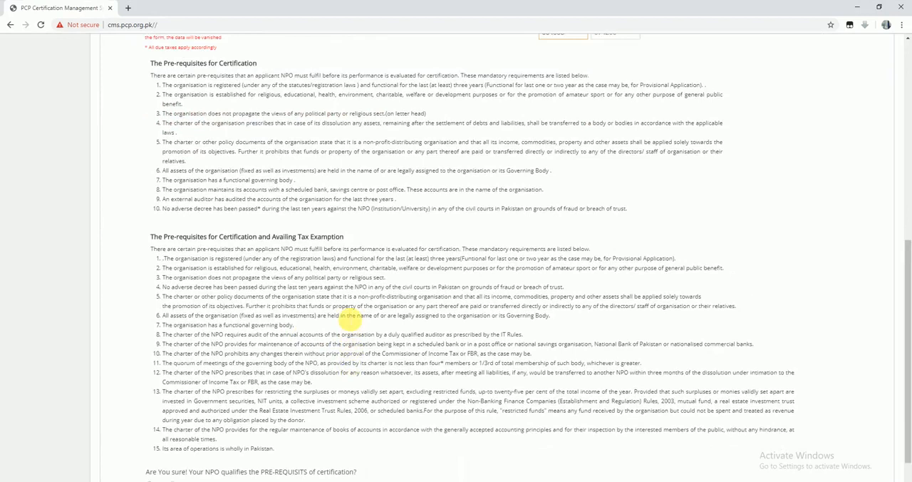
scroll(350, 321, "down", 1)
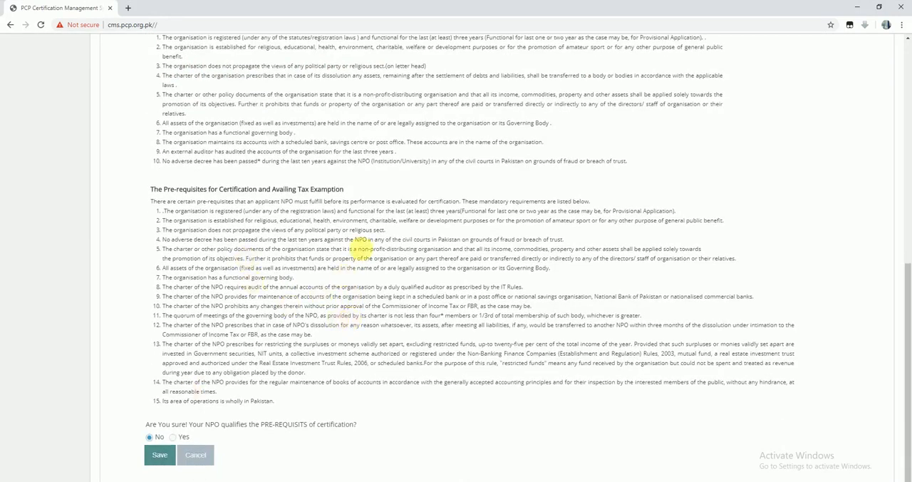
left_click(172, 437)
left_click(161, 456)
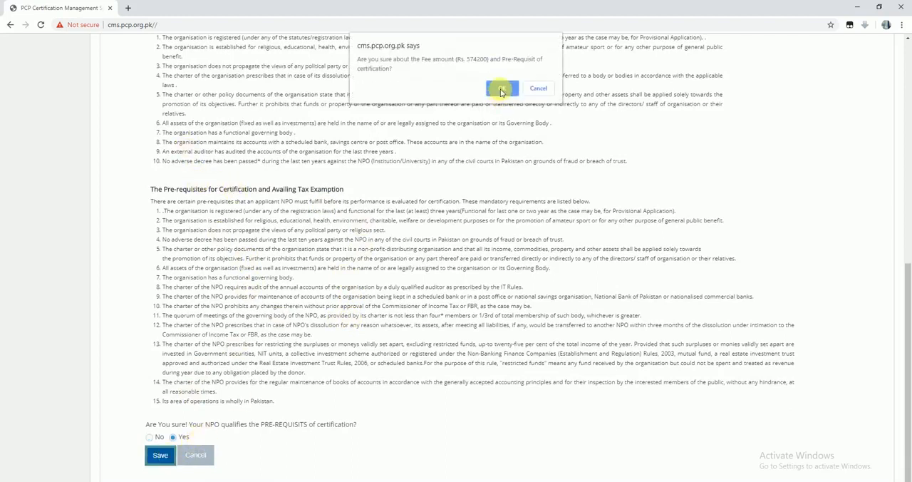
left_click(501, 89)
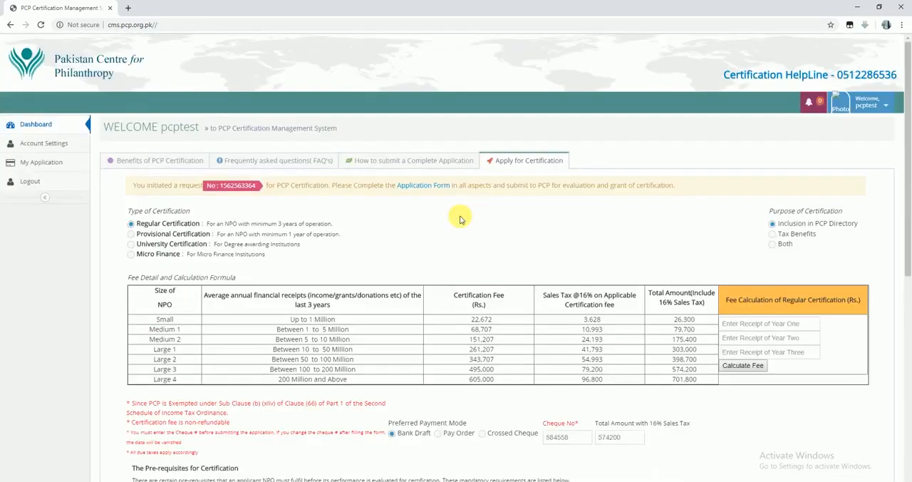
Open the Application Form linked in the notice about the initiated certification request
triple_click(679, 192)
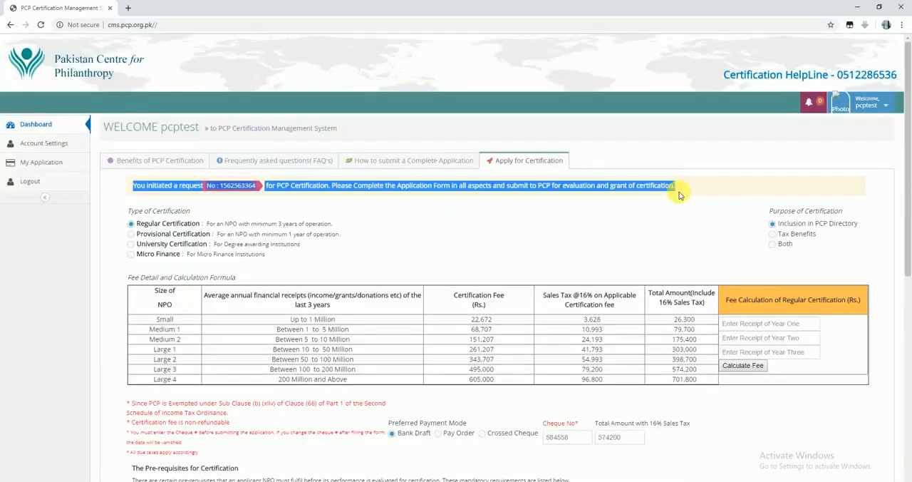
left_click(430, 192)
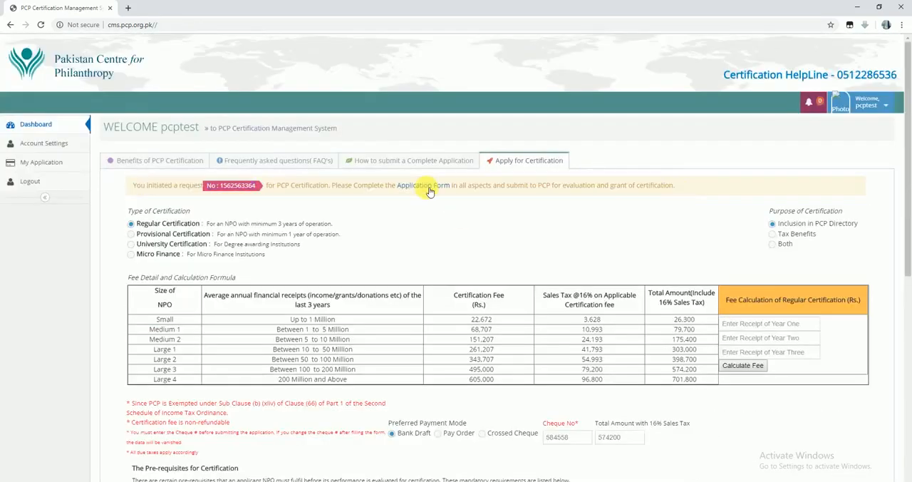
left_click(431, 191)
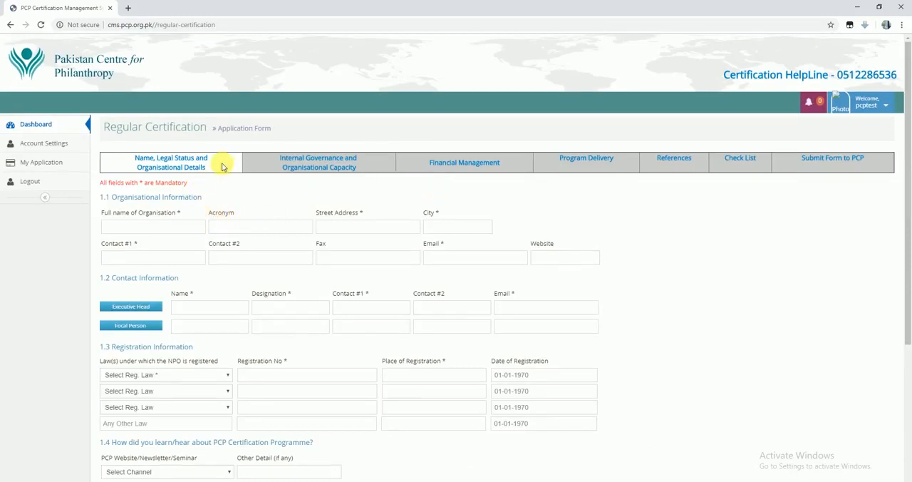
Fill in the organisation's full name as pcptest, acronym pcp, its street address, and the city Islamabad
left_click(162, 227)
type("pcptest")
key("Tab")
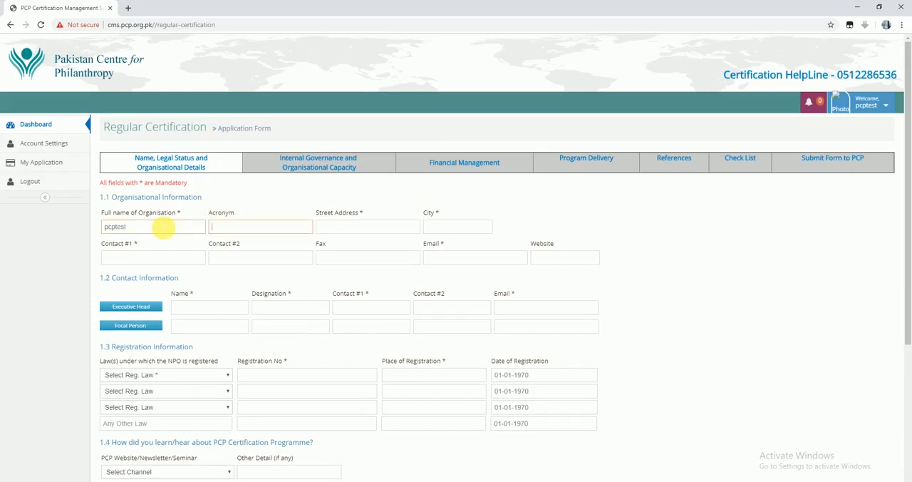
type("pcp")
key("Tab")
type("rdf center")
key("Tab")
type("Islamabad")
key("Tab")
key("Tab")
key("Tab")
key("Tab")
key("Tab")
type("www.pcp.org.pk")
Fill in the Executive Head's name, designation ED, both contact numbers and e-mail address
left_click(213, 312)
type("abcd")
key("Tab")
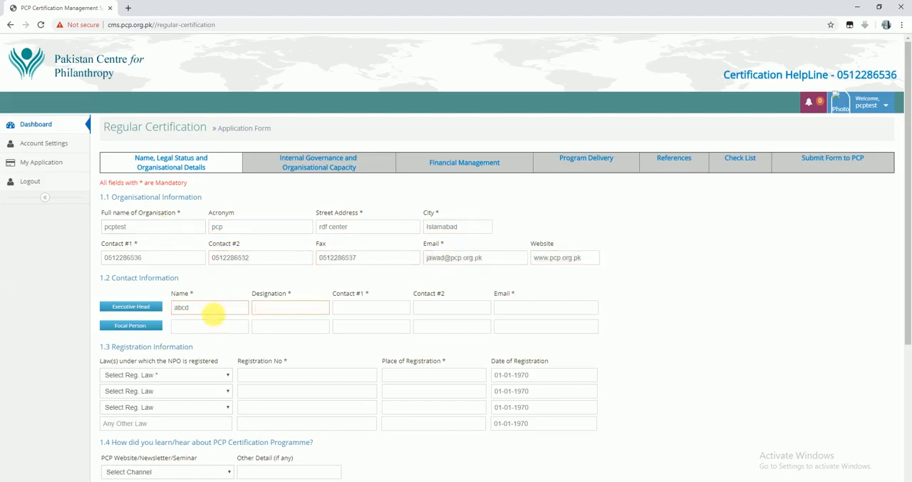
type("ED")
key("Tab")
left_click(124, 260)
left_click(471, 308)
key("ctrl+v")
key("Tab")
Fill in the Focal Person's name, designation Manager and e-mail address, reusing the Executive Head's two contact numbers
type("cdef")
key("Tab")
type("Manager")
key("Tab")
left_click_drag(376, 307, 332, 308)
key("ctrl+c")
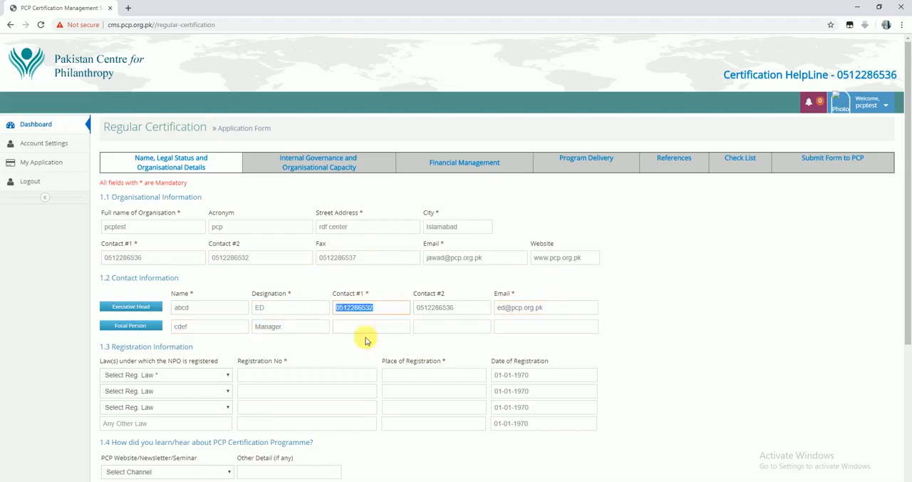
left_click(366, 327)
key("ctrl+v")
left_click_drag(456, 308, 386, 308)
left_click(446, 327)
key("ctrl+v")
left_click(520, 328)
Record registration under The Societies Registration Act, 1860, with the registration number, place Lahore and date 05-01-1990
left_click(194, 376)
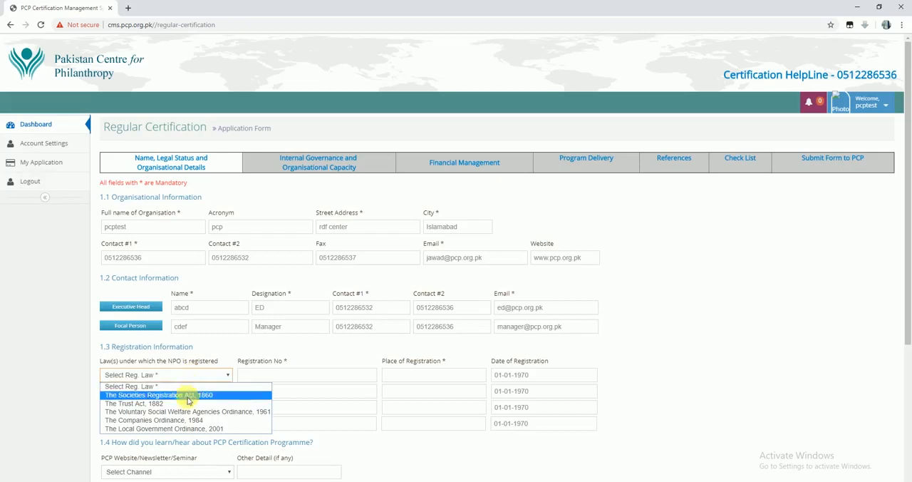
left_click(188, 396)
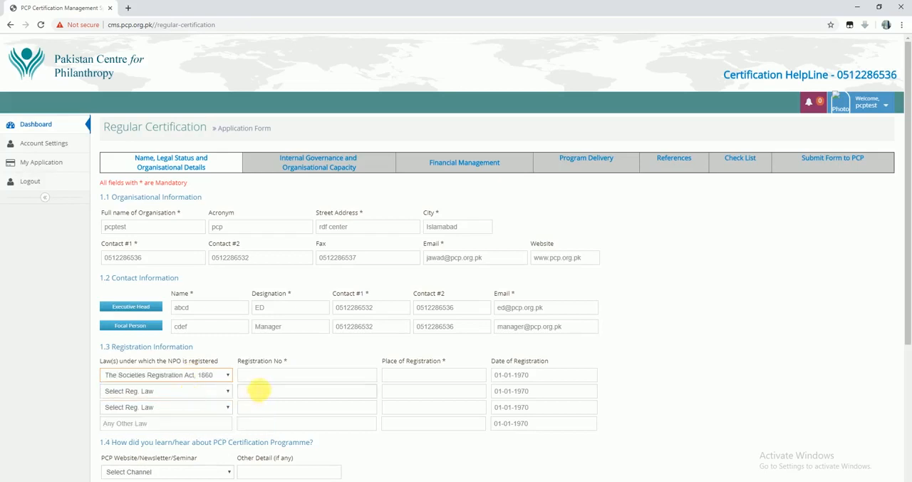
left_click(265, 381)
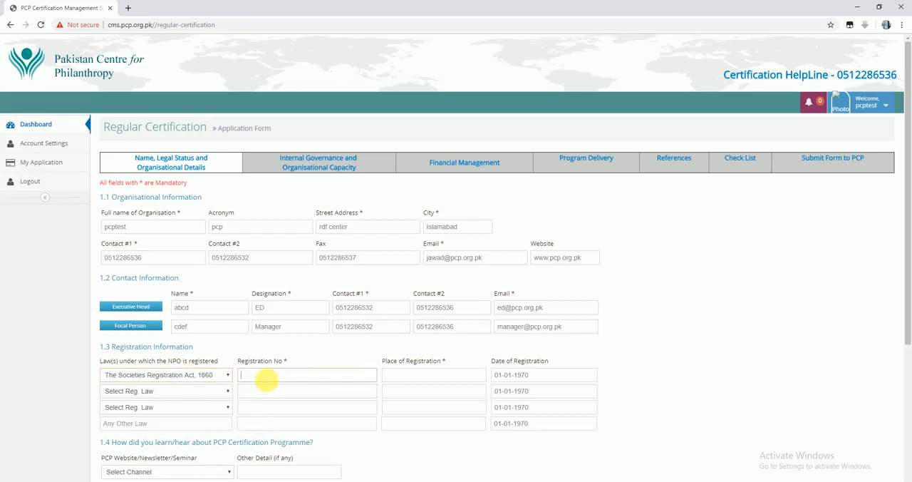
type("1572")
key("Tab")
type("Laho")
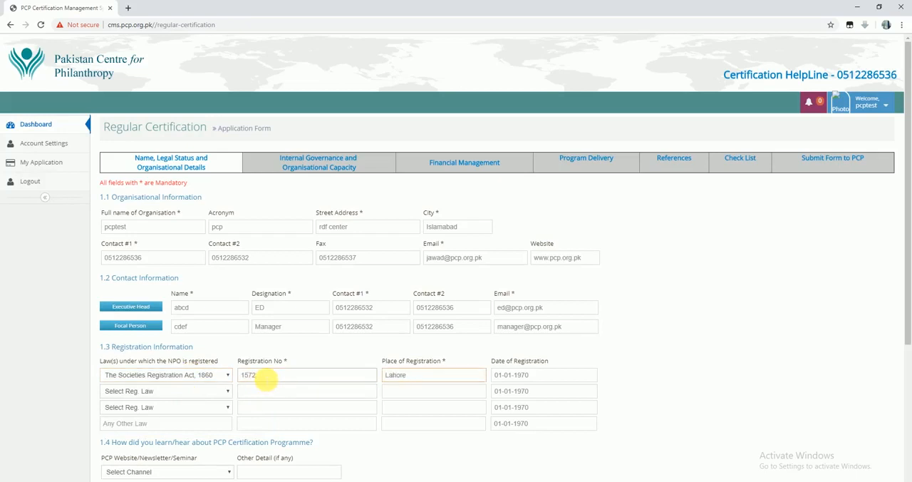
left_click(516, 375)
left_click(524, 376)
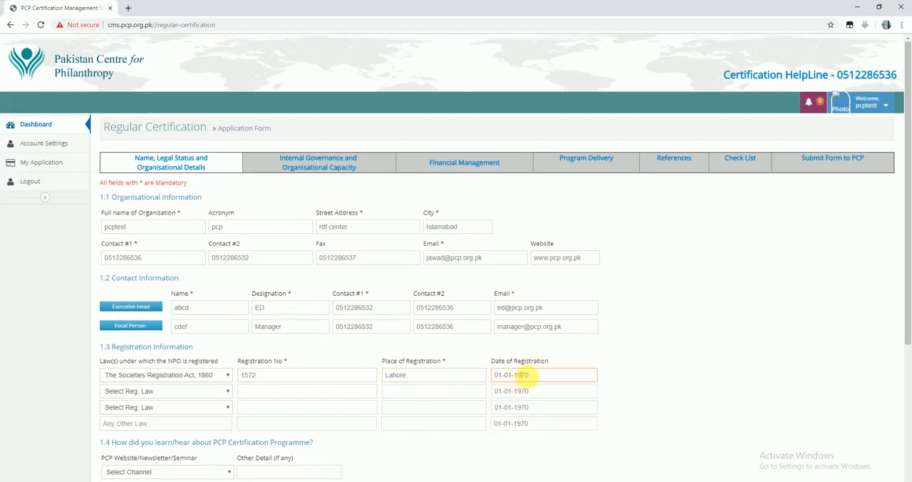
double_click(526, 375)
type("1990")
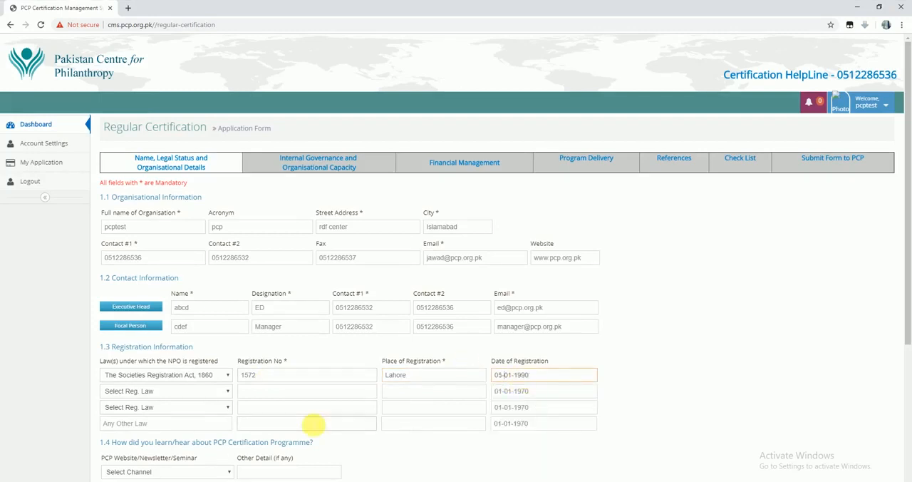
Choose PCP Website/Newsletter/Seminar as the channel through which the certification programme was learned about
scroll(313, 424, "down", 2)
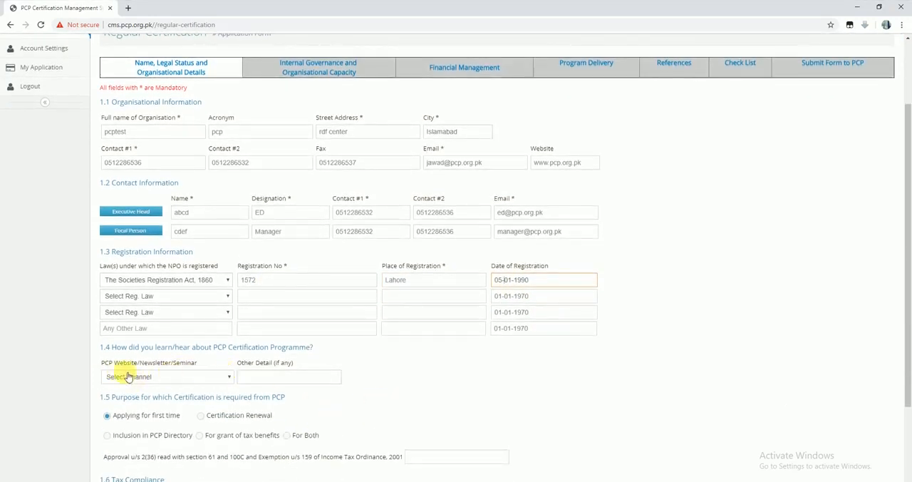
left_click(173, 378)
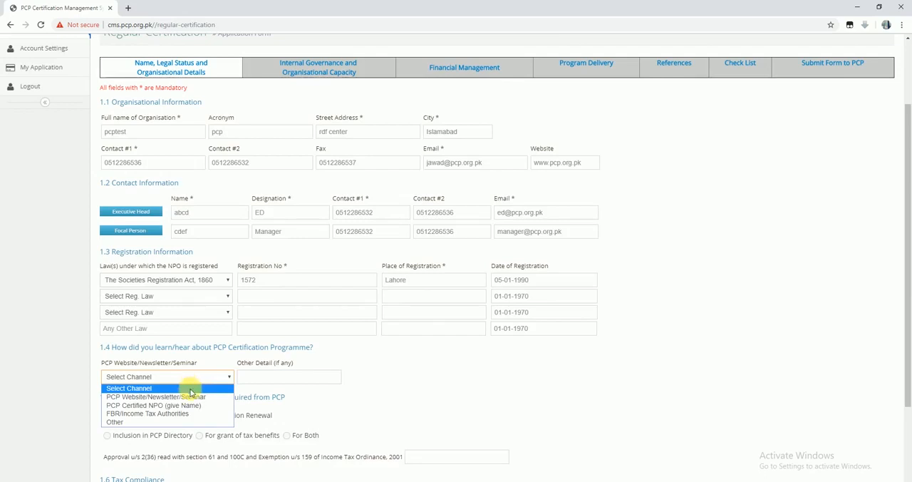
left_click(193, 397)
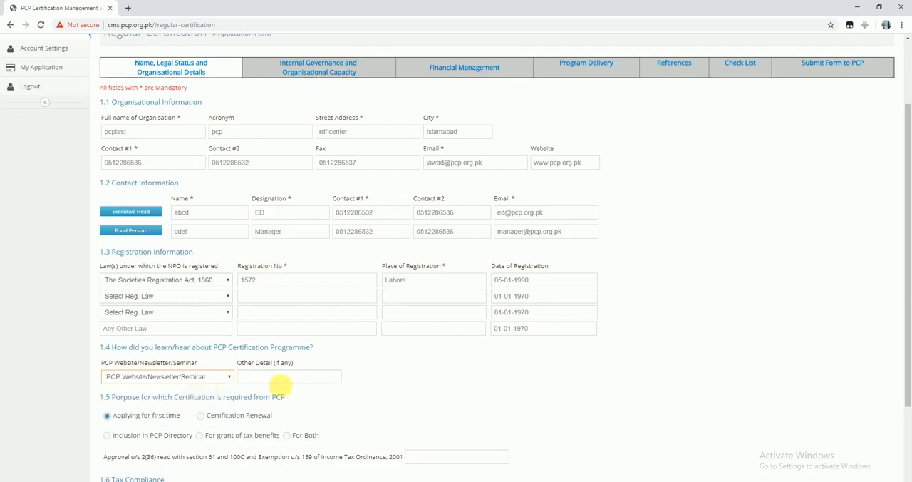
Set the certification purpose to For Both and enter yes for the Income Tax Ordinance approval and exemption
scroll(284, 385, "down", 2)
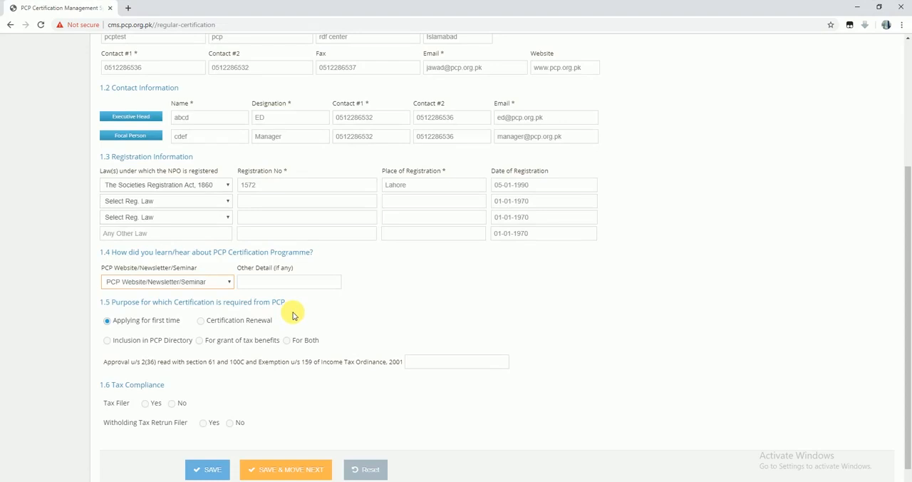
scroll(294, 315, "down", 1)
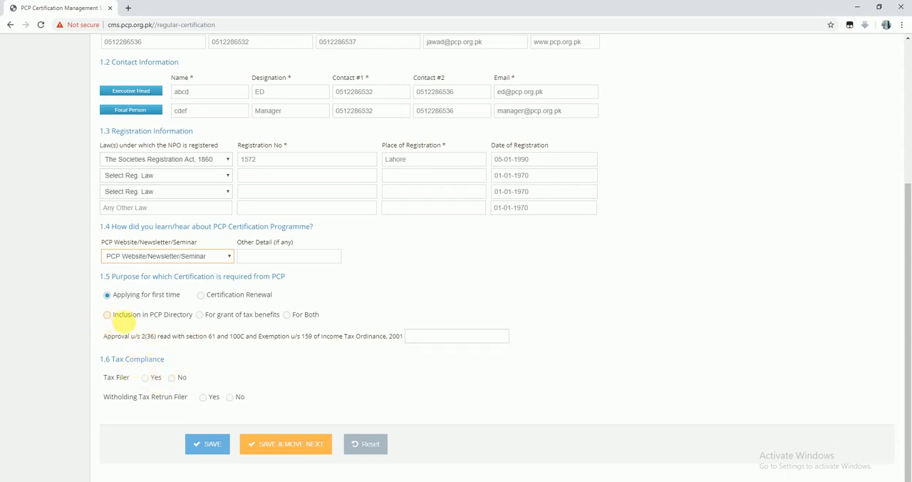
left_click_drag(118, 317, 129, 318)
left_click(133, 318)
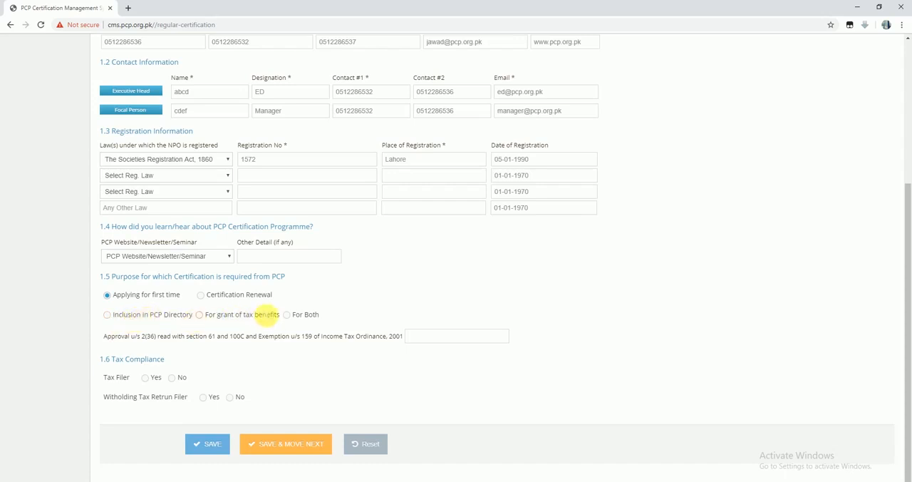
left_click(286, 314)
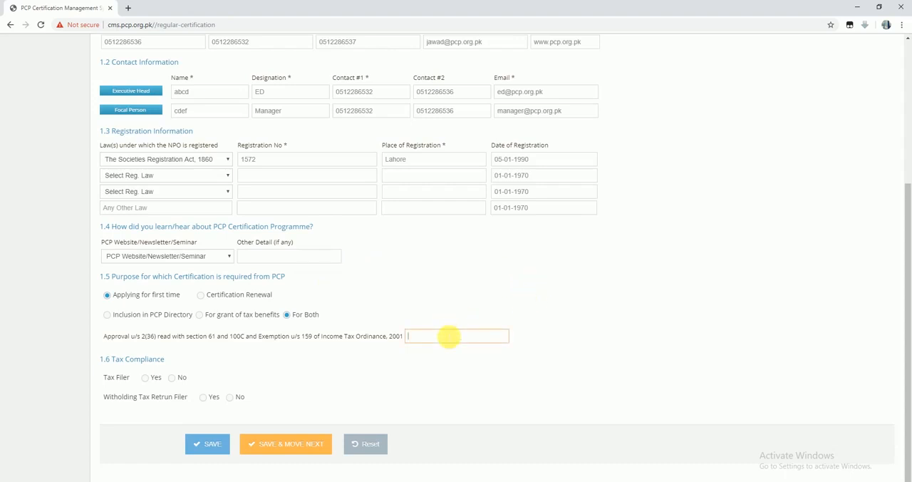
Answer Yes for Tax Filer and Withholding Tax Return Filer, and save the section and move to the next one
left_click(441, 378)
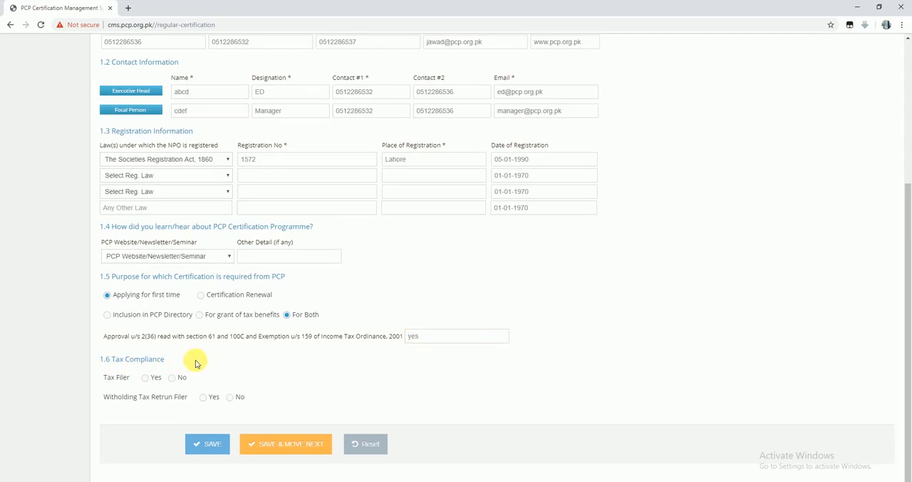
left_click(145, 376)
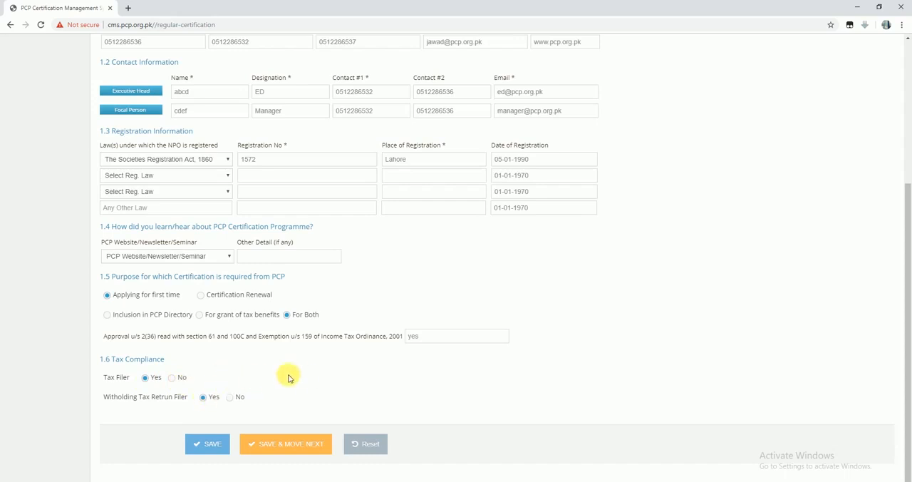
left_click(316, 443)
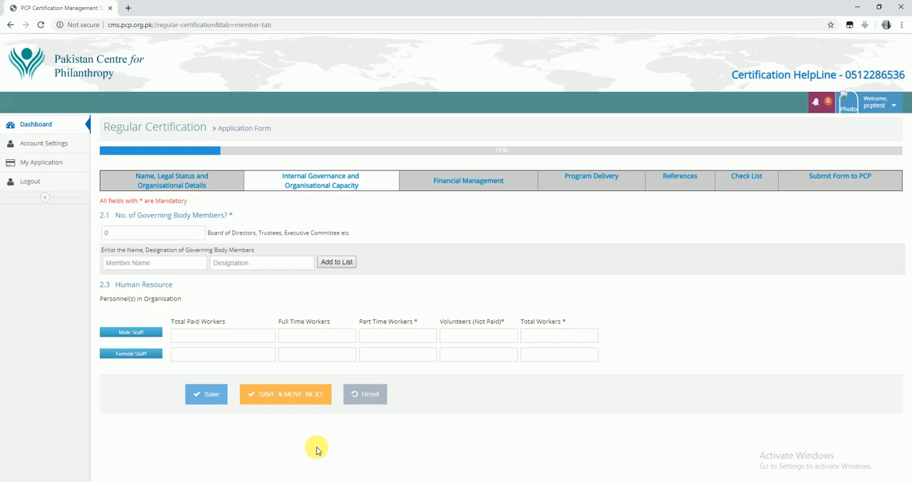
Set the number of governing body members to 8 and add name 1 with designation D 1 to the list
left_click(106, 233)
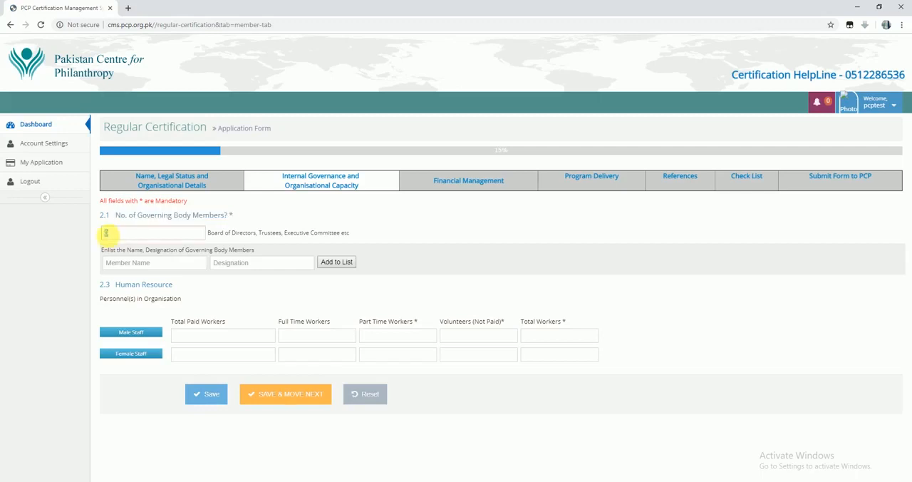
type("8")
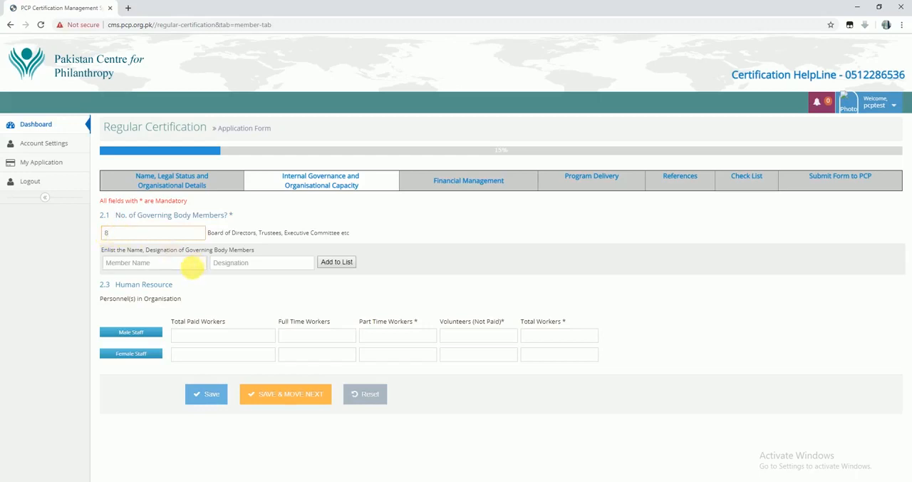
type("name 1")
key("Tab")
type("D 1")
left_click(336, 261)
Add governing body members Name 2 through Name 5 with designations D 2 through D 5 to the list
left_click(186, 267)
type("name 2")
key("Tab")
type("D 2")
left_click(192, 264)
type("Name 3")
key("Tab")
type("D 3")
left_click(336, 261)
left_click(158, 264)
type("Name 4")
key("Tab")
type("D 5")
left_click(336, 261)
Add the remaining governing body members, Name 6 through Name 8, with designations D 6 through D 8
left_click(164, 265)
type("Name 6")
key("Tab")
type("D 6")
key("Return")
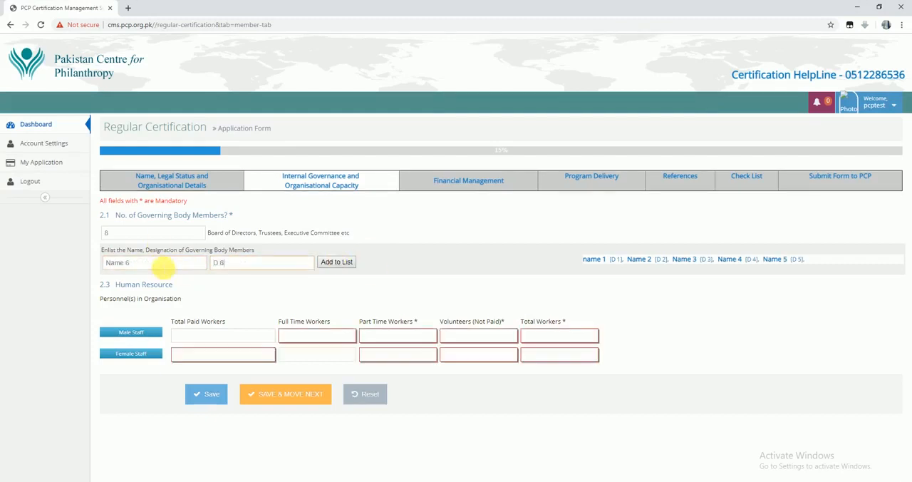
left_click(337, 261)
key("Return")
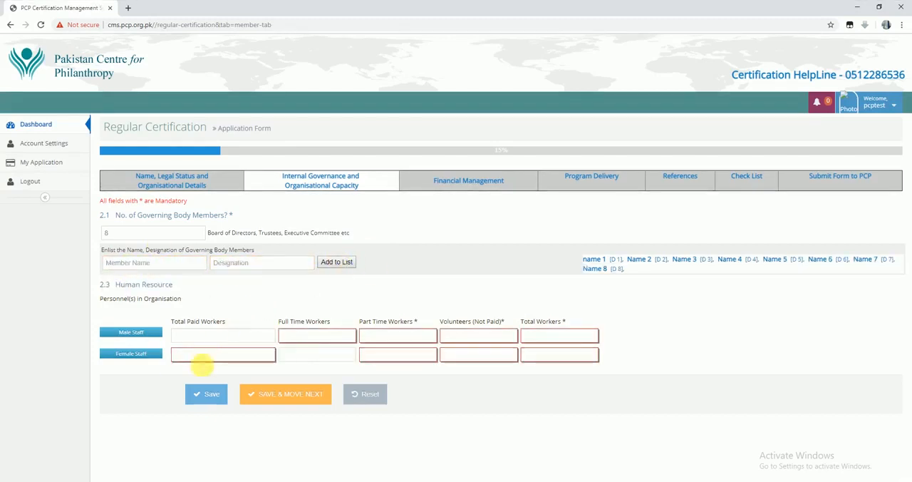
Enter the male staff figures: 18 paid, 15 full time, 3 part time, 2 volunteers and 20 total workers
left_click(227, 336)
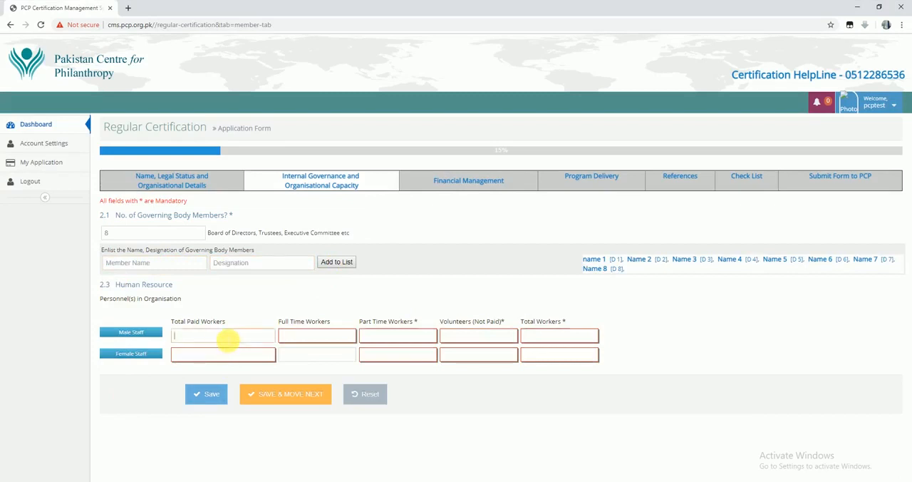
left_click(332, 340)
type("15")
left_click(372, 342)
type("3")
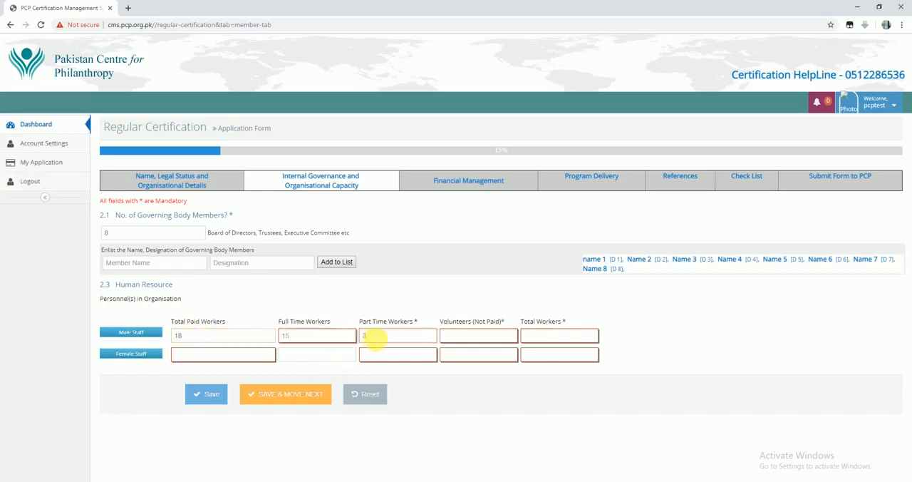
left_click(507, 335)
type("2")
left_click(557, 335)
type("2")
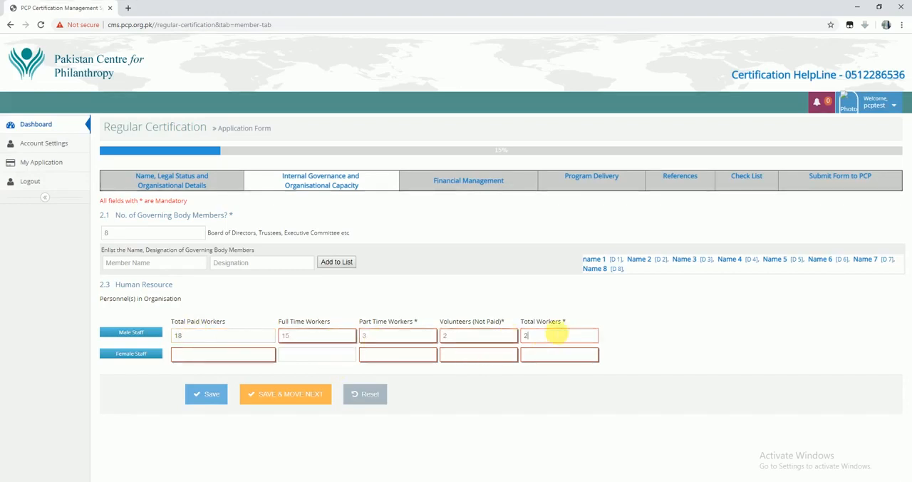
type("0")
Enter female staff as 12 paid, 10 full time, 2 part time, 0 volunteers and 12 total, and save and move to the next section
left_click(213, 354)
type("12")
left_click(296, 360)
type("10")
left_click(374, 363)
type("2")
left_click(474, 360)
type("0")
left_click(540, 362)
type("12")
left_click(282, 399)
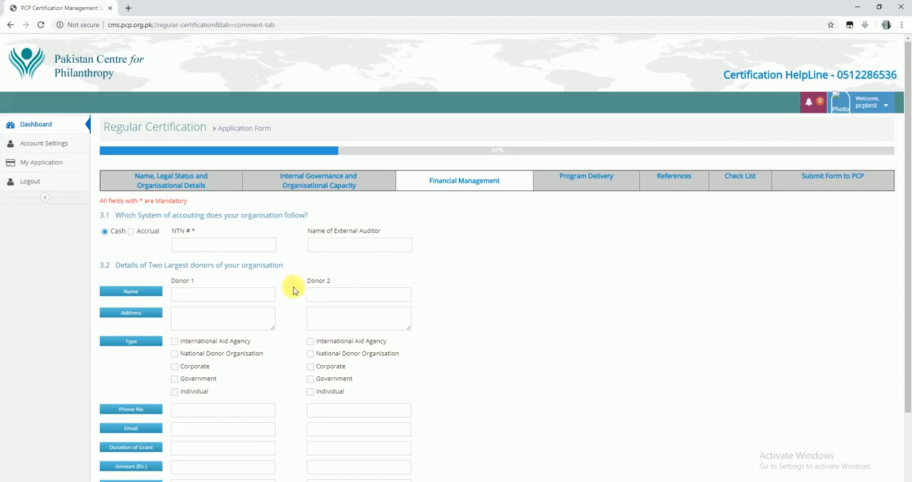
Select the Accrual accounting system, enter the organisation's NTN, and name ABCD as the external auditor
left_click(132, 233)
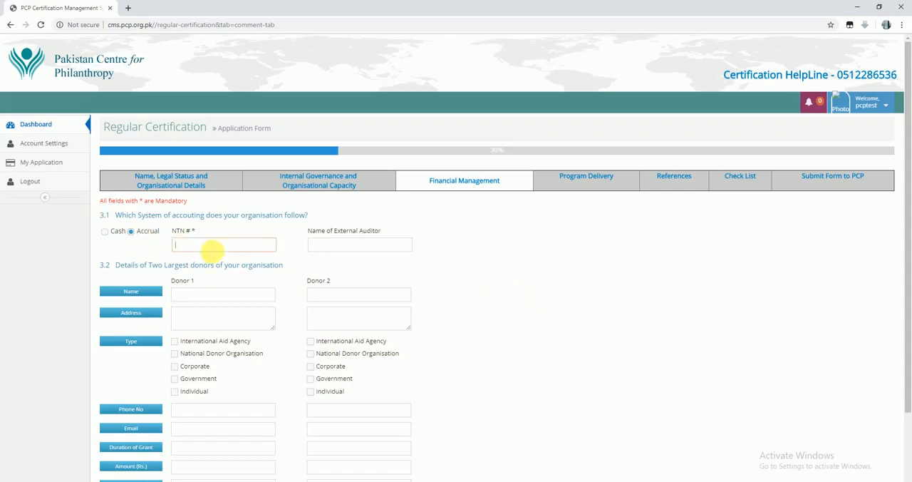
left_click(329, 249)
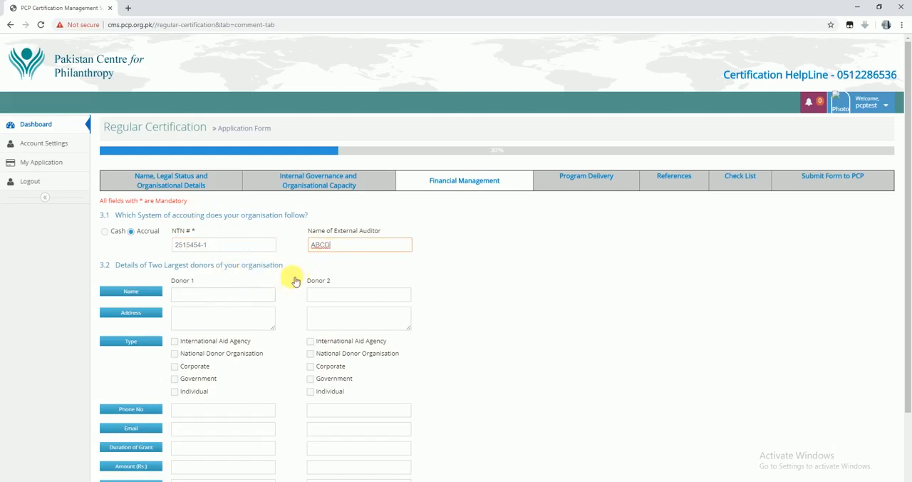
Fill in Donor 1 as BDCD, an International Aid Agency, with its address, phone number and e-mail
scroll(279, 285, "down", 1)
left_click(246, 252)
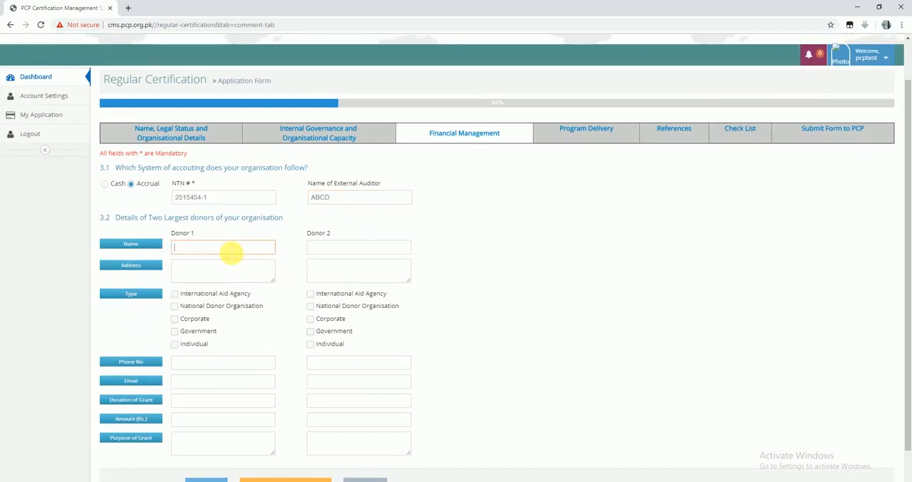
type("BDCD")
left_click(224, 265)
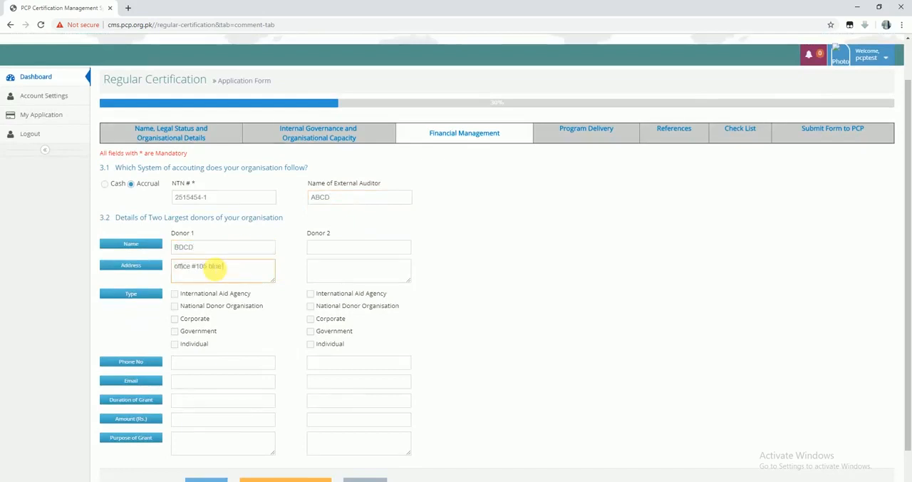
left_click(226, 293)
left_click(219, 362)
left_click(222, 379)
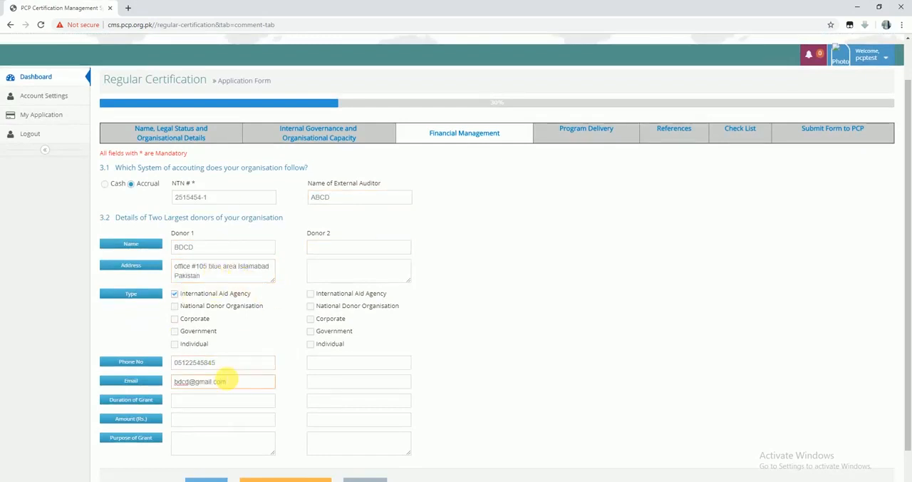
Enter Donor 1's grant with duration 01-07-2017 - 30-06-2020, amount Rs. 5000000 and purpose Skill development
scroll(222, 379, "down", 1)
left_click(261, 356)
type("01-07-2017 - 30-06-2020")
left_click(234, 376)
type("5000000")
left_click(239, 406)
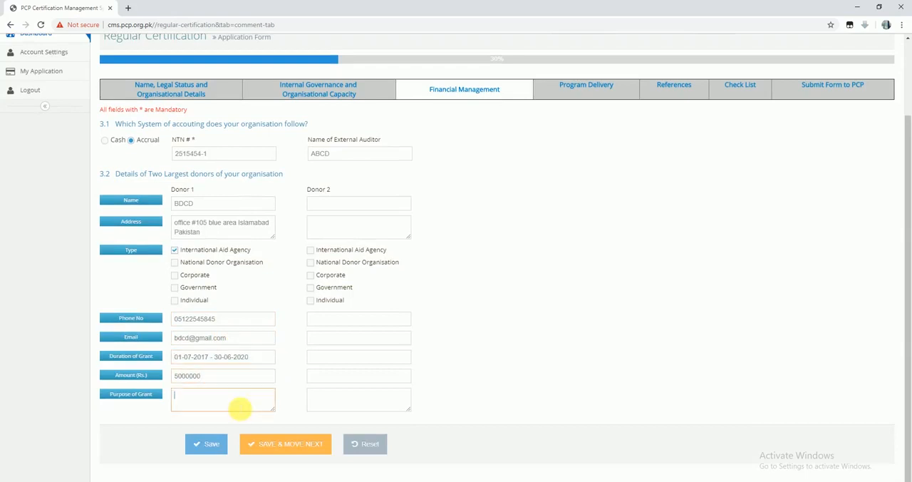
type("Skill development")
Fill in Donor 2 as YEDF, a National Donor Organisation, with its address, phone number and e-mail
left_click(314, 153)
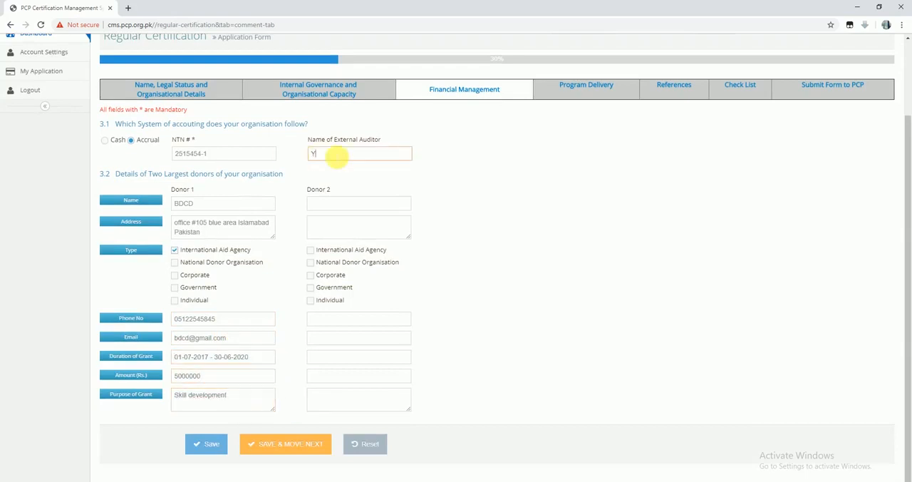
left_click(327, 204)
type("YEDF")
left_click(341, 233)
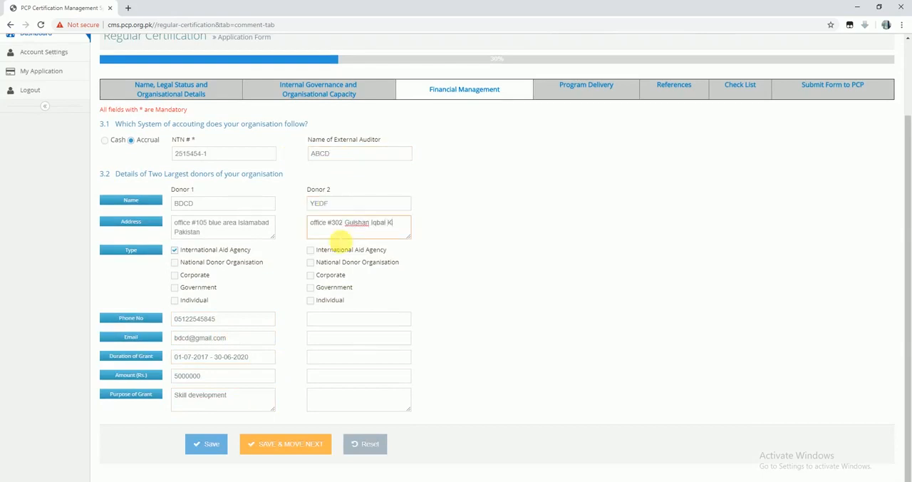
left_click(311, 262)
left_click(327, 319)
left_click(339, 339)
Enter Donor 2's grant as 02-05-2018 - 25-07-2019, Rs. 7000000, purpose Welfare, and save and move to the next section
left_click(346, 357)
type("02-05-2018 - 25-07-2019")
left_click(352, 375)
type("7000000")
left_click(357, 399)
type("Welfare")
left_click(283, 444)
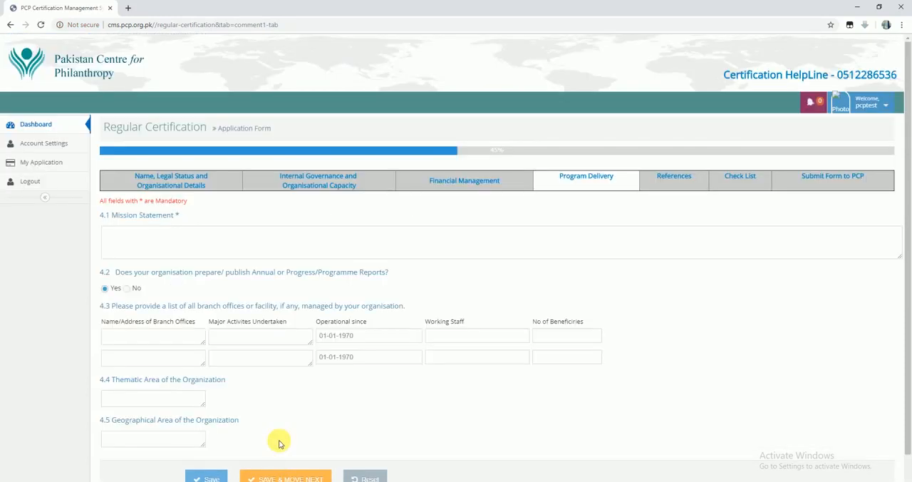
Enter the mission statement "To enhance the volume and effectiveness of indigenous philanthropy for social development in Pakistan."
left_click(145, 249)
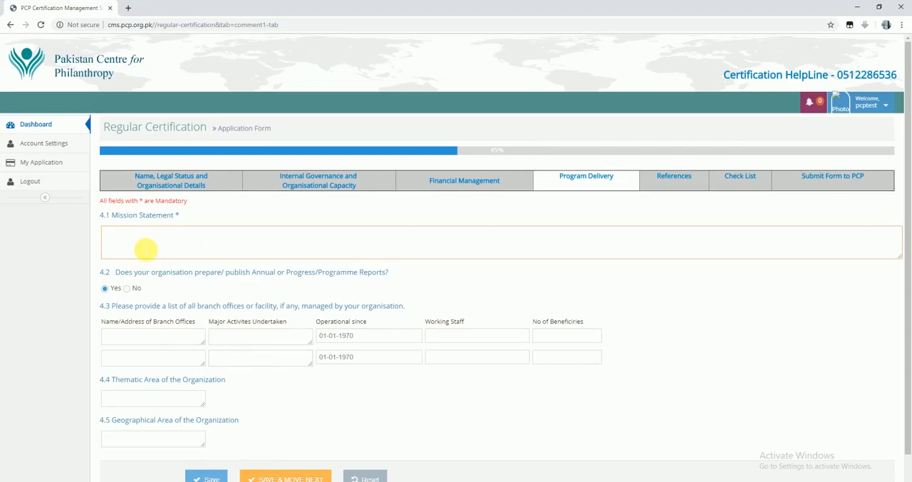
type("To enhance the volume and effectiveness of indigenous philanthropy for social development in Pakistan.")
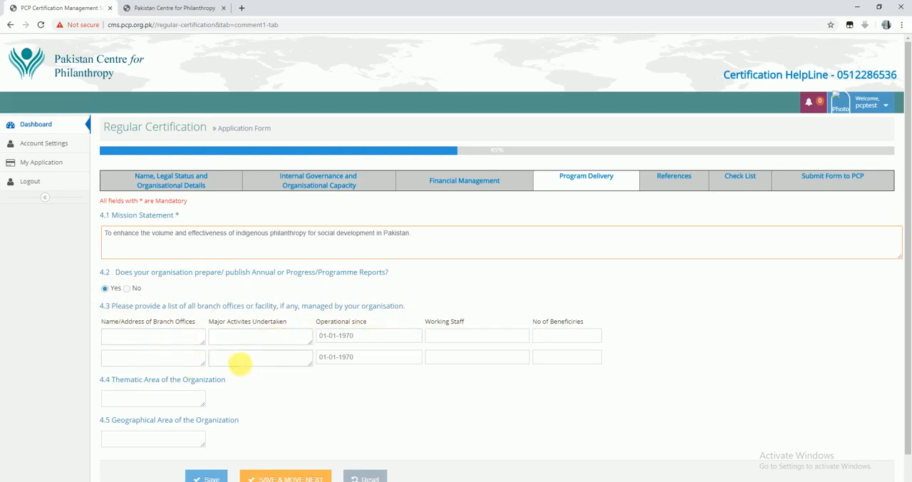
left_click(161, 340)
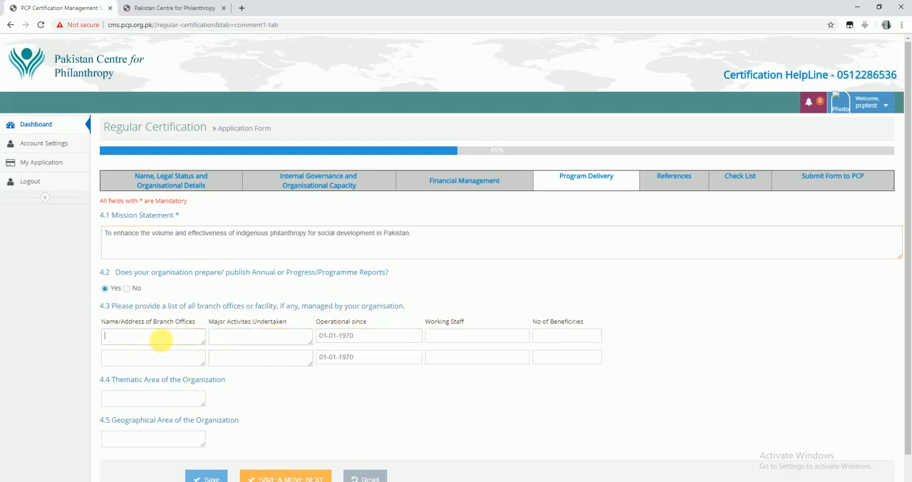
Enter the thematic area as Health, Eduction and the geographical area as Islamabad, and save and move to the next section
scroll(161, 341, "down", 1)
left_click(162, 363)
type("Health, Eduction")
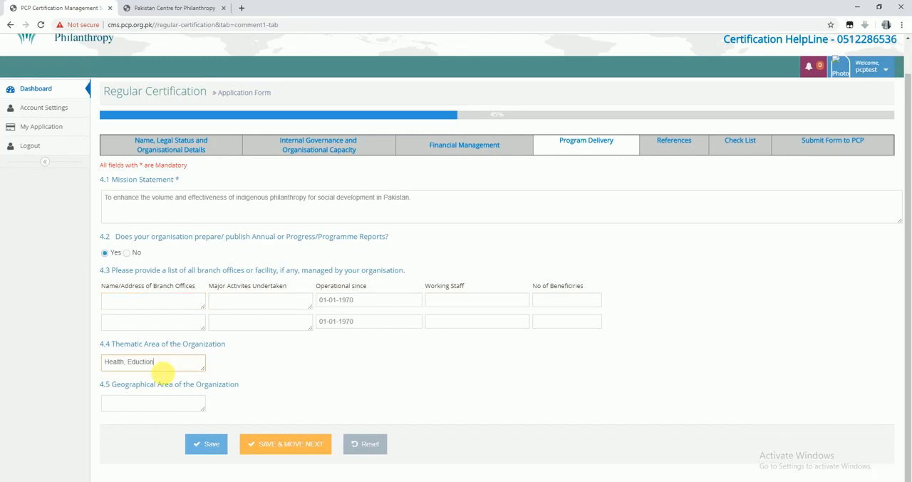
type("Islamabad")
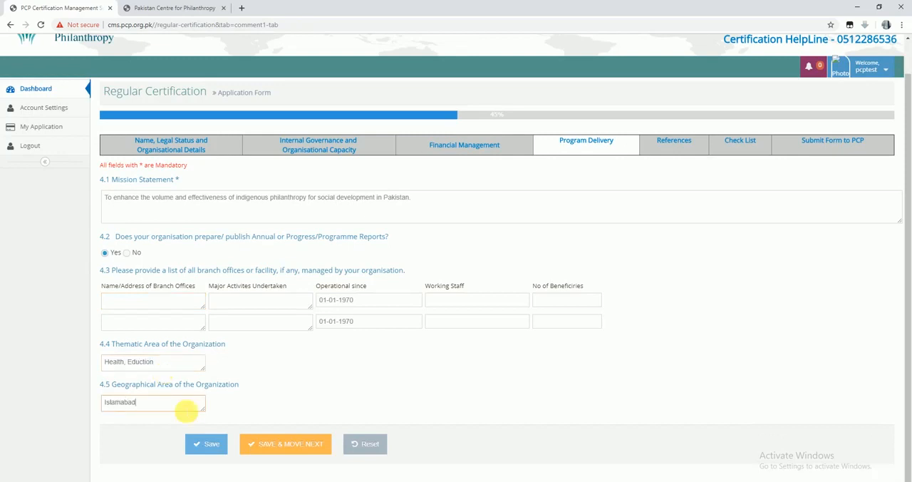
left_click(298, 390)
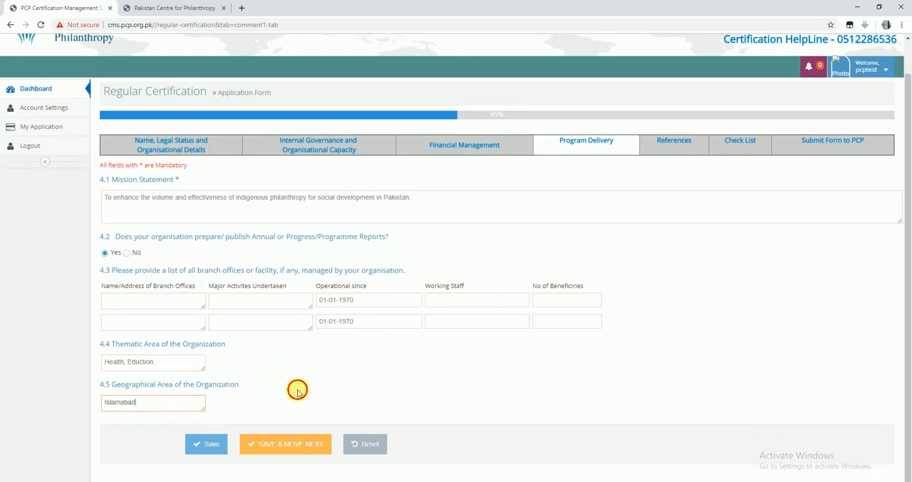
left_click(309, 446)
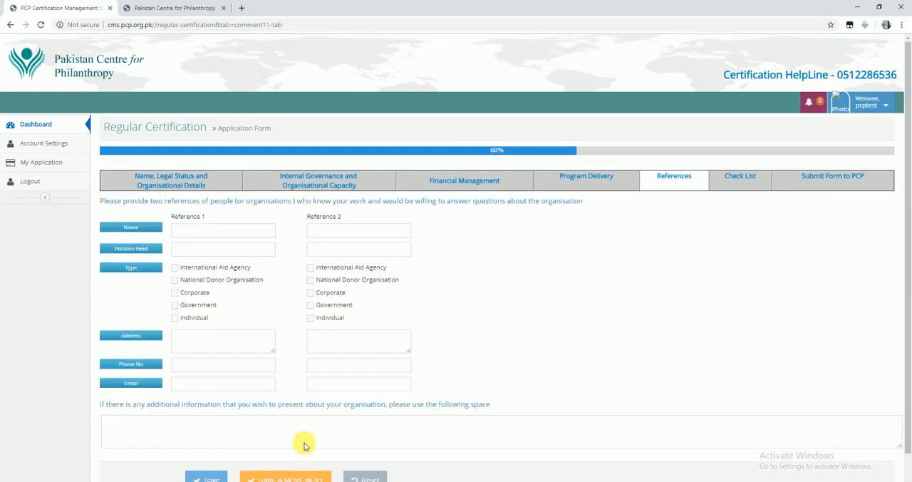
Fill in Reference 1 with name 123, position ED and type Corporate, plus its address, phone number and e-mail
left_click(239, 230)
type("123")
left_click(238, 249)
type("ED")
left_click(174, 292)
left_click(227, 340)
left_click(246, 366)
left_click(252, 385)
Fill in Reference 2 with name 2454, its position and address, and save and move to the Check List section
left_click(329, 230)
type("2454")
left_click(326, 252)
left_click(346, 347)
type("Office #125")
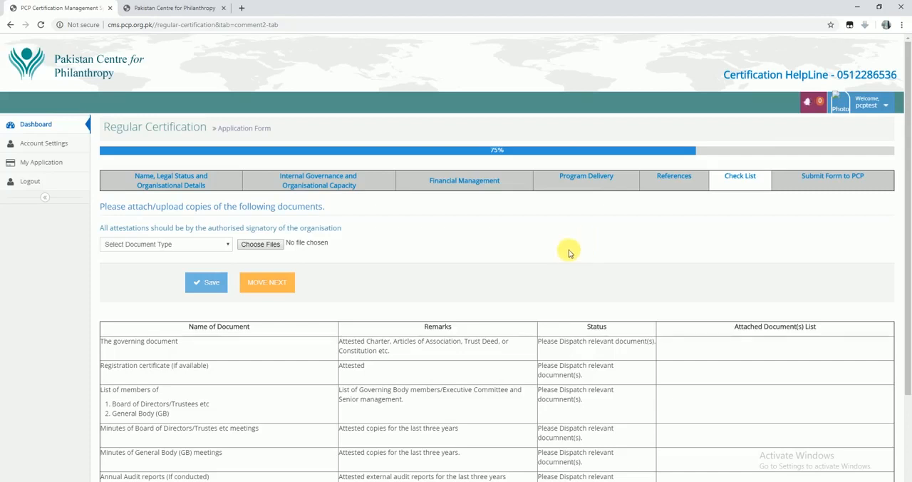
Review the attestation note and the document types available for upload in the Check List, and move on to the form submission section
left_click_drag(101, 229, 344, 233)
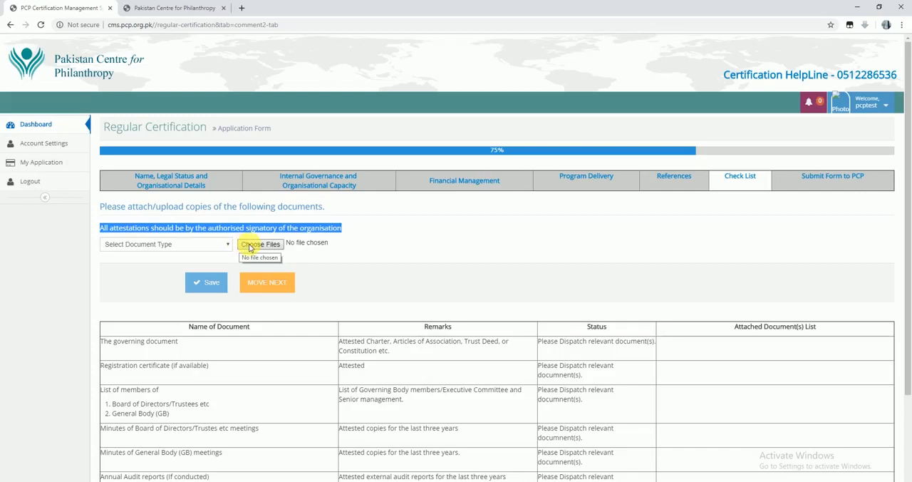
left_click(178, 245)
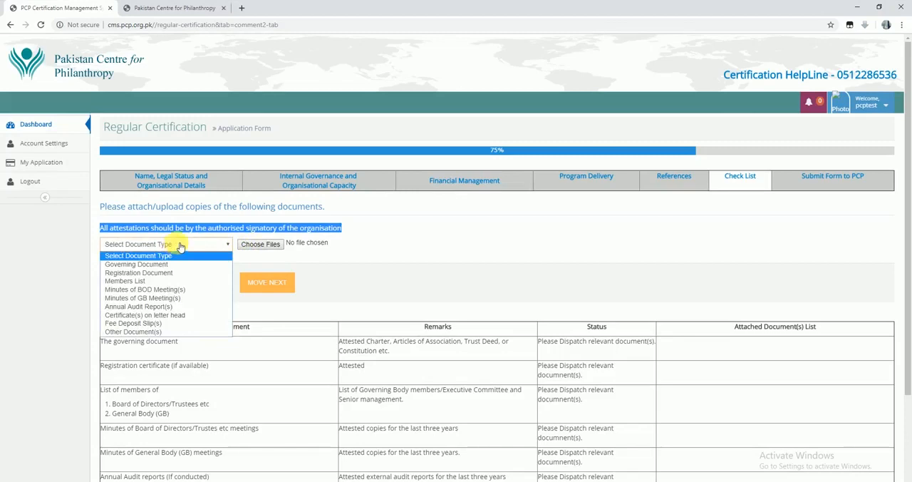
scroll(295, 173, "down", 2)
left_click(294, 172)
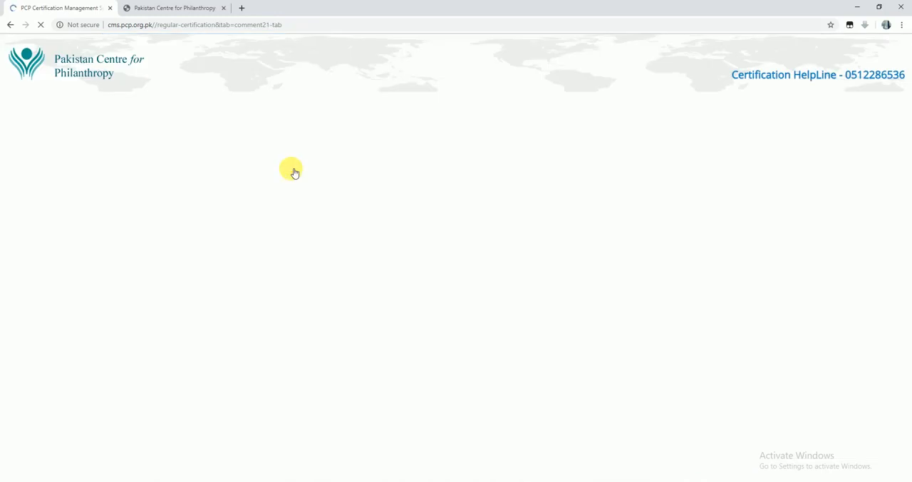